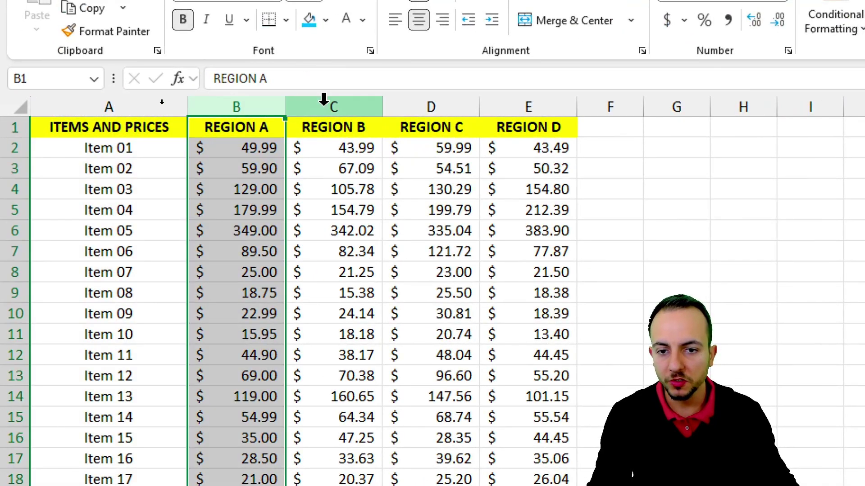
On Sheet1, highlight the REGION B column and the Item 03–05 rows to show their intersection.
{"action": "left_click", "coordinate": [324, 102]}
{"action": "left_click", "coordinate": [9, 189]}
{"action": "left_click", "coordinate": [9, 210]}
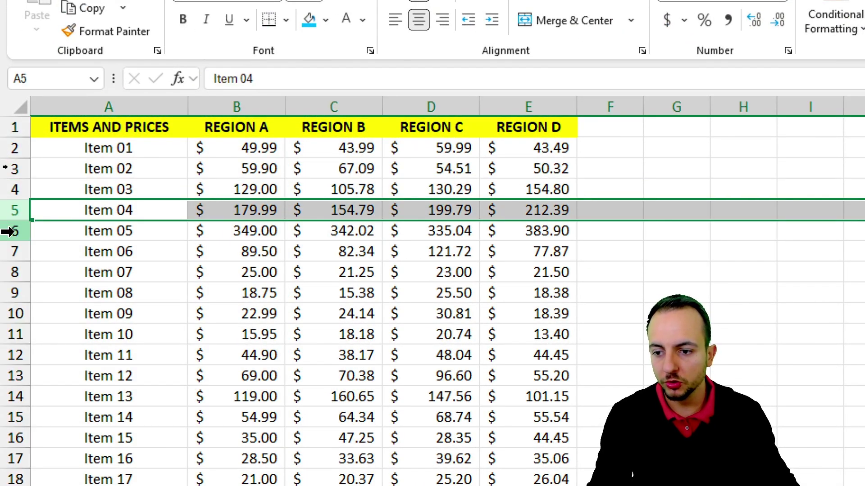
{"action": "left_click", "coordinate": [8, 232]}
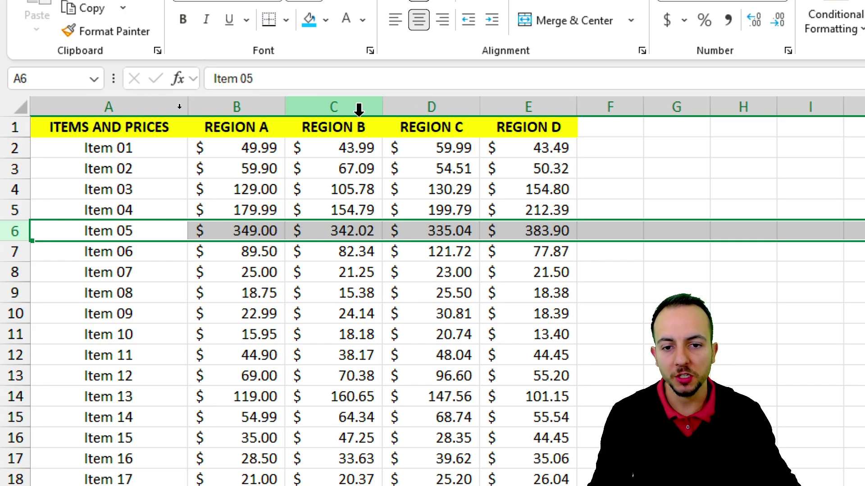
{"action": "left_click", "coordinate": [355, 102]}
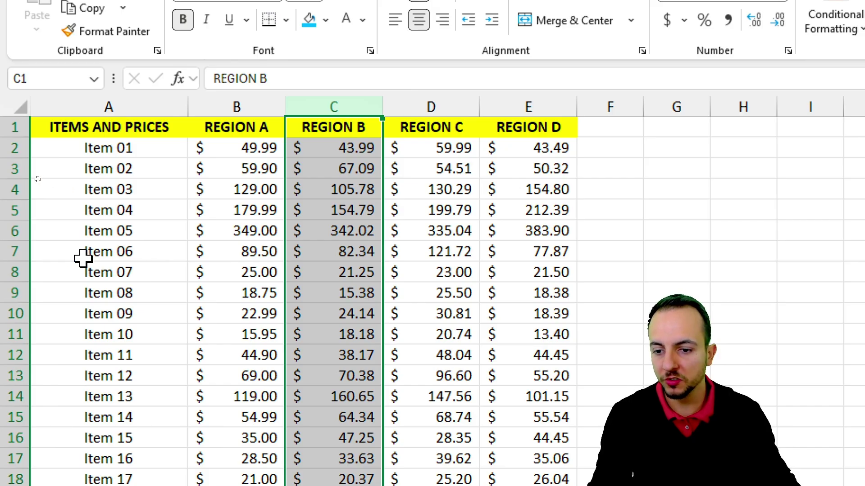
{"action": "left_click", "coordinate": [18, 230], "text": "ctrl"}
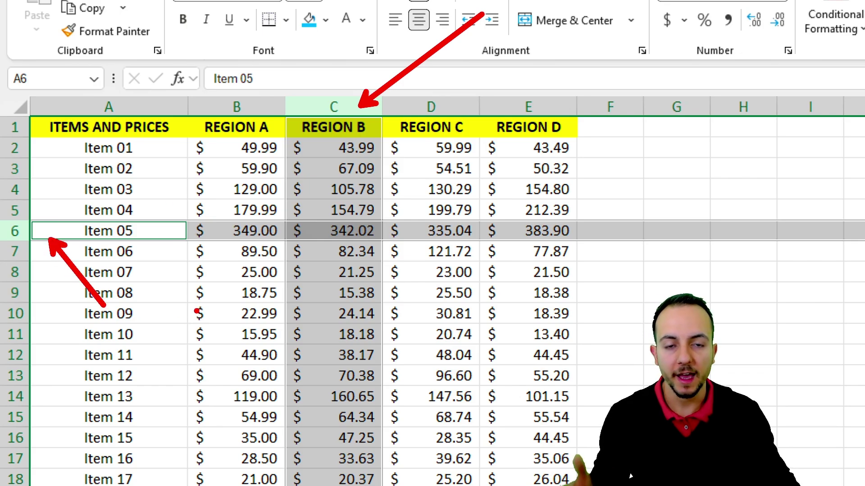
{"action": "left_click", "coordinate": [121, 128]}
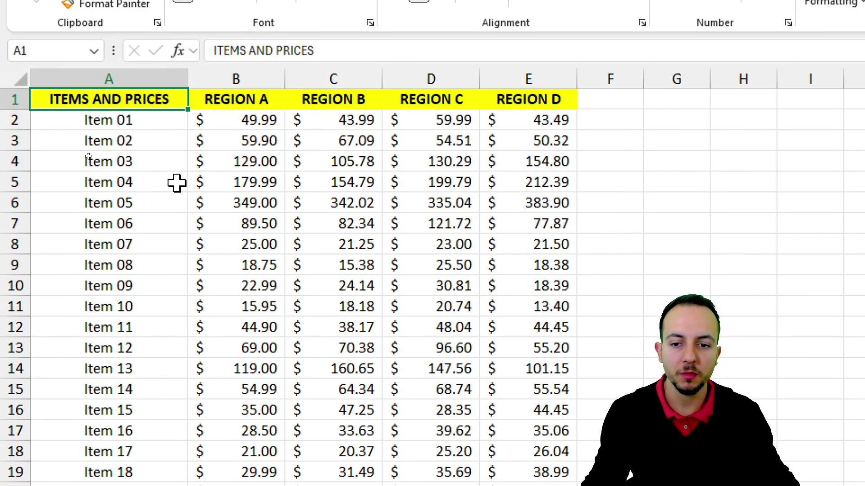
Highlight the ITEMS AND PRICES column and the REGION A through REGION D columns in turn.
{"action": "left_click", "coordinate": [146, 77]}
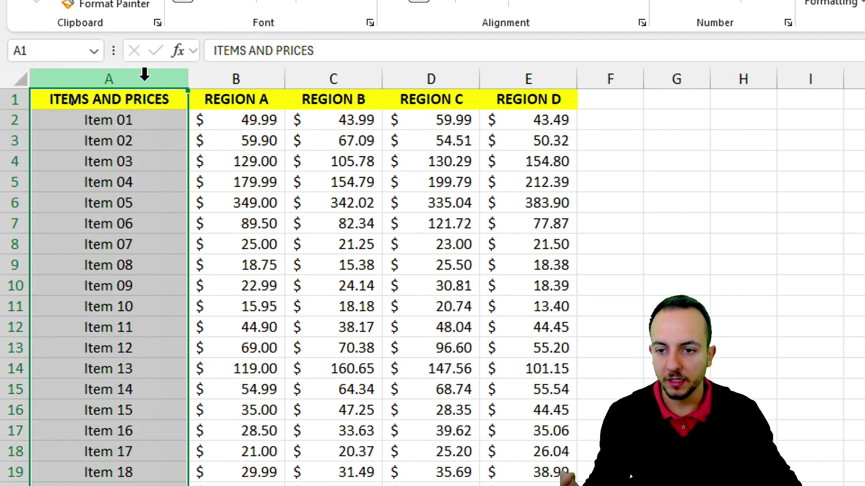
{"action": "left_click", "coordinate": [221, 79]}
{"action": "left_click", "coordinate": [350, 79]}
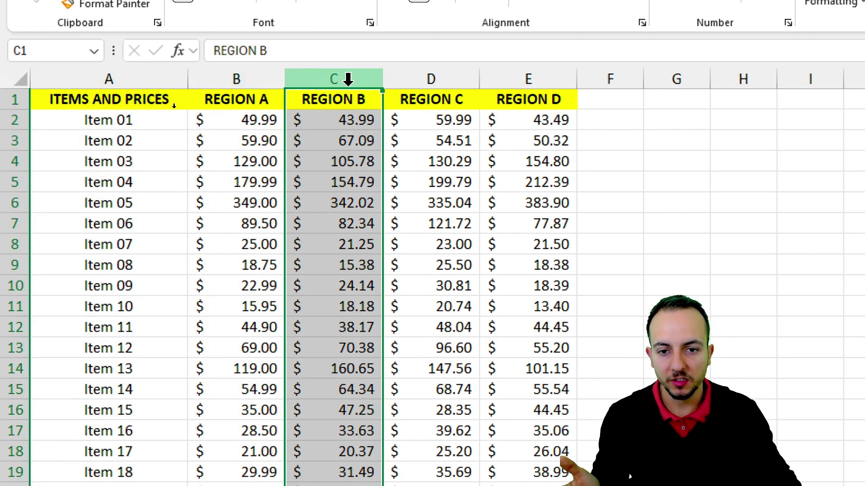
{"action": "left_click", "coordinate": [421, 79]}
{"action": "left_click", "coordinate": [527, 77]}
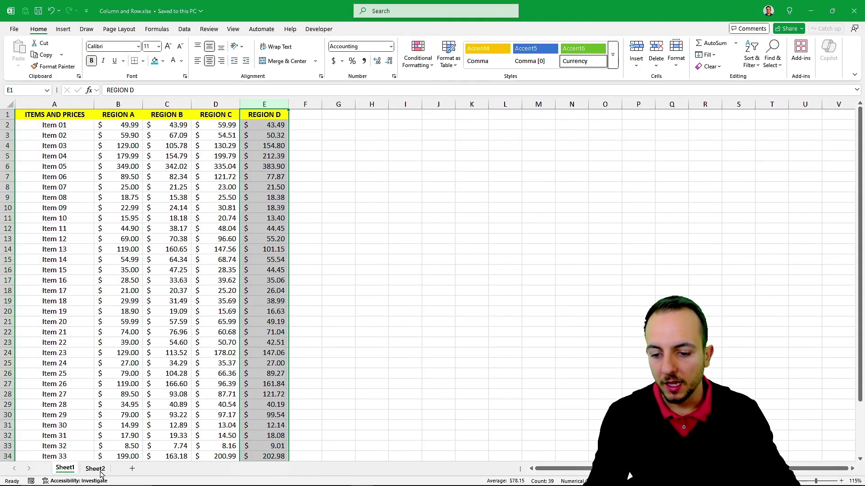
On Sheet2, highlight the ITEM, REGION and PRICE columns.
{"action": "left_click", "coordinate": [96, 468]}
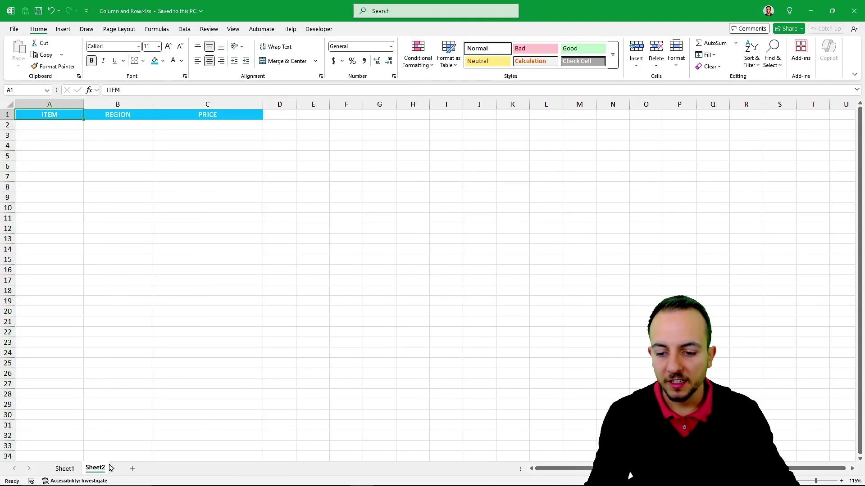
{"action": "key", "text": "Down"}
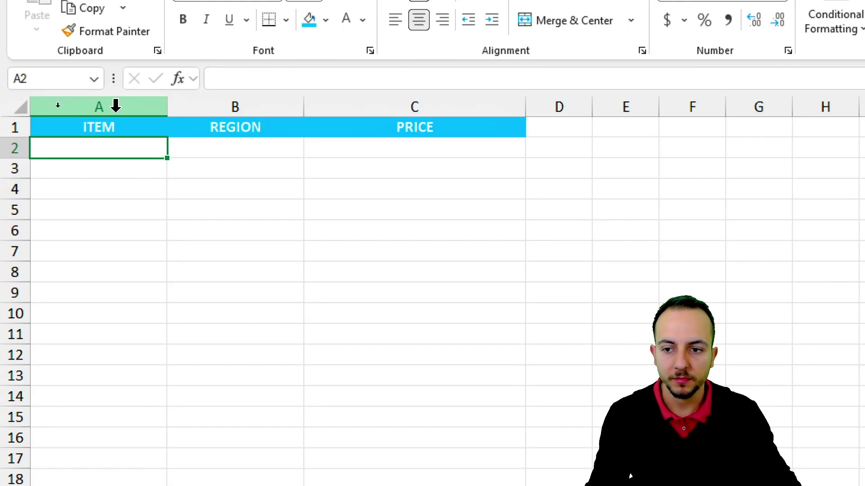
{"action": "left_click", "coordinate": [58, 104]}
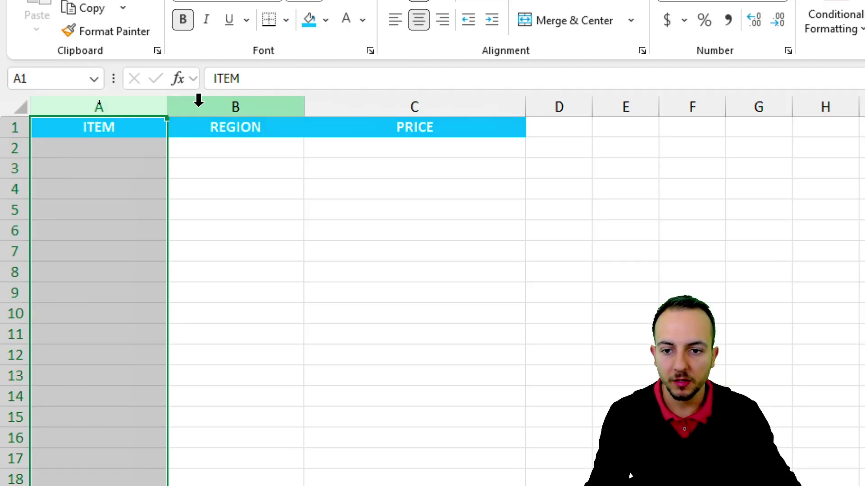
{"action": "left_click", "coordinate": [199, 101]}
{"action": "left_click", "coordinate": [390, 100]}
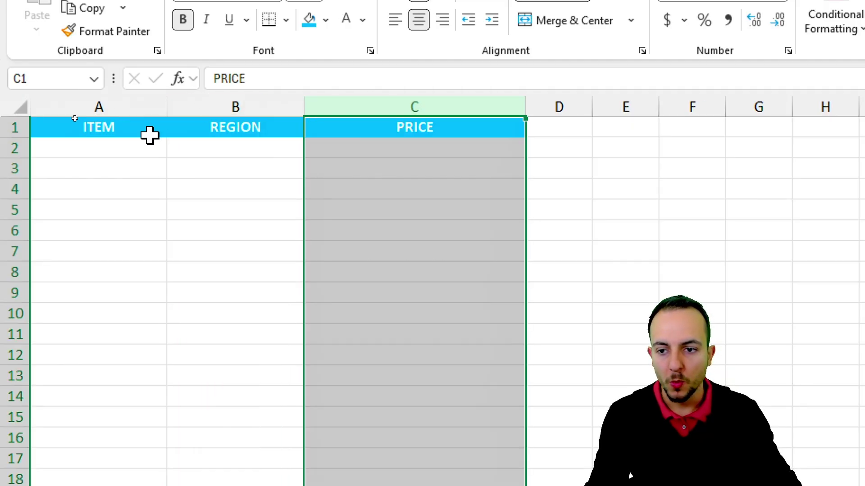
Enter Item 04 in A2 and Region C in B2, then select the empty PRICE cell C2.
{"action": "left_click", "coordinate": [106, 153]}
{"action": "type", "text": "Item 04"}
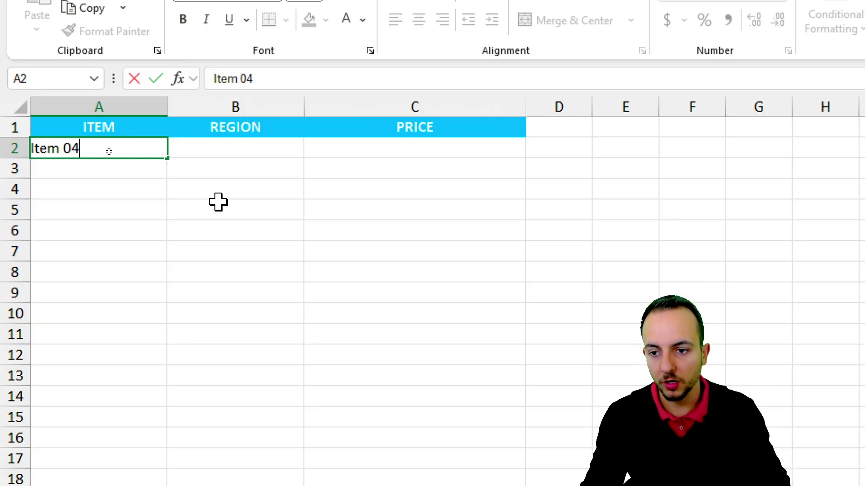
{"action": "key", "text": "Tab"}
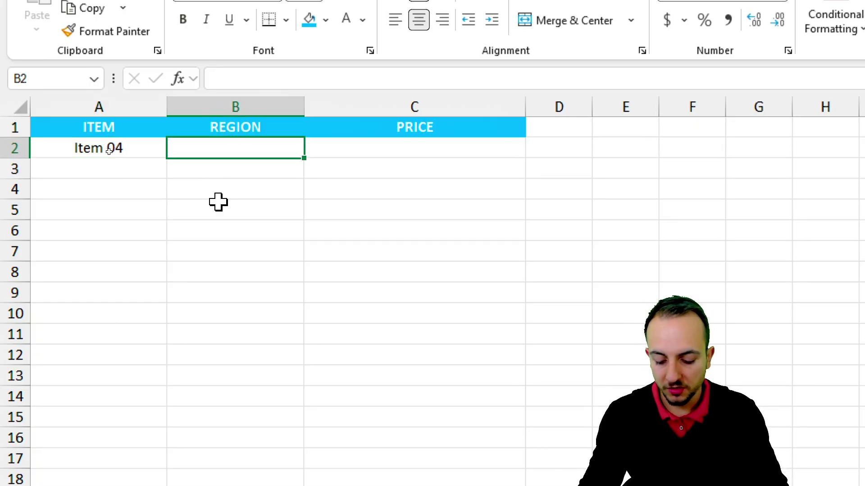
{"action": "type", "text": "Region C"}
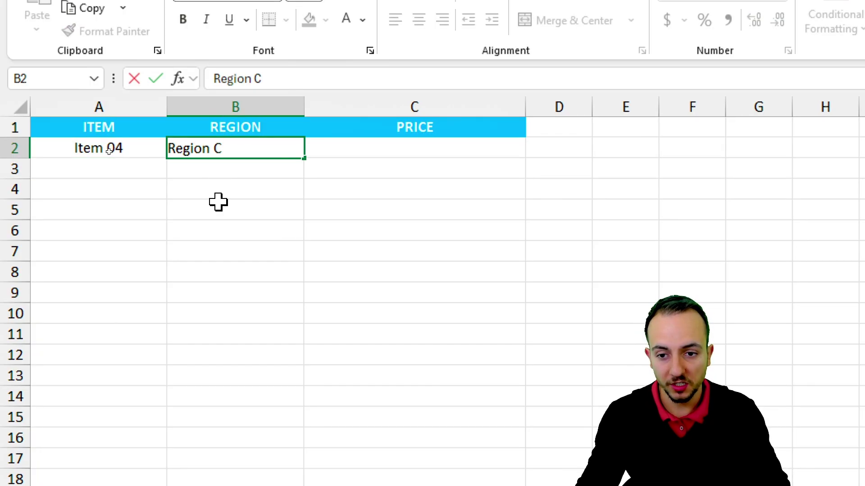
{"action": "key", "text": "Return"}
{"action": "left_click", "coordinate": [411, 148]}
{"action": "mouse_move", "coordinate": [427, 132]}
{"action": "left_mouse_down"}
{"action": "mouse_move", "coordinate": [414, 128]}
{"action": "mouse_move", "coordinate": [430, 130]}
{"action": "left_mouse_up"}
{"action": "left_click_drag", "start_coordinate": [426, 175], "coordinate": [478, 235]}
{"action": "key", "text": "Escape"}
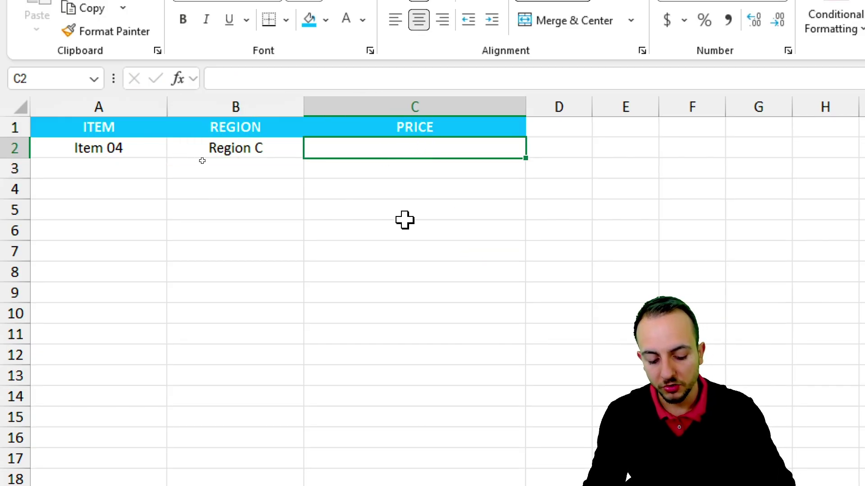
Start a VLOOKUP in C2 using A2 (Item 04) as the lookup value.
{"action": "type", "text": "="}
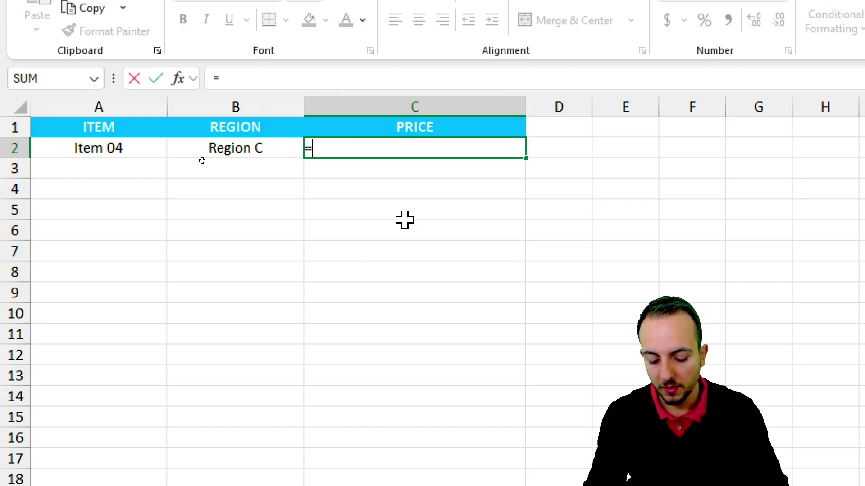
{"action": "type", "text": "vlo"}
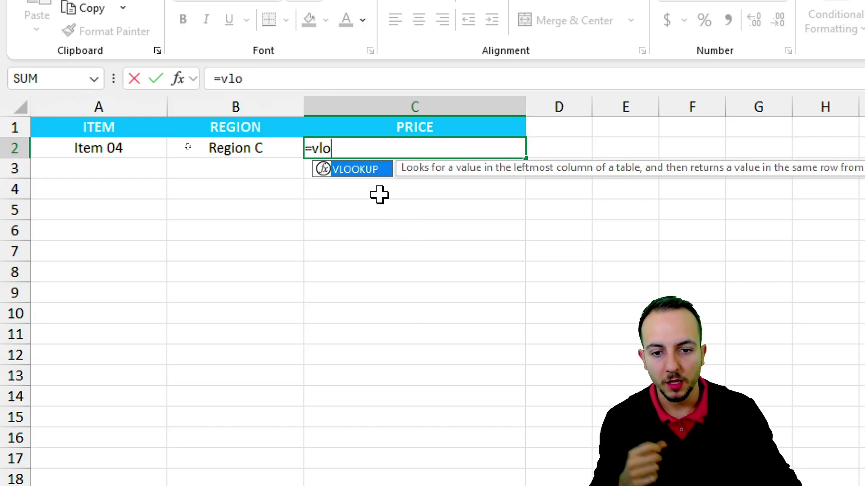
{"action": "double_click", "coordinate": [363, 171]}
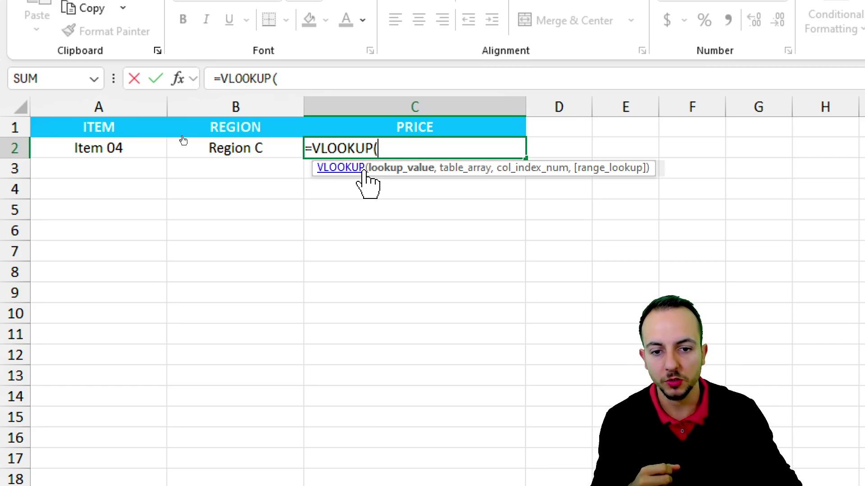
{"action": "left_click", "coordinate": [100, 147]}
{"action": "type", "text": ","}
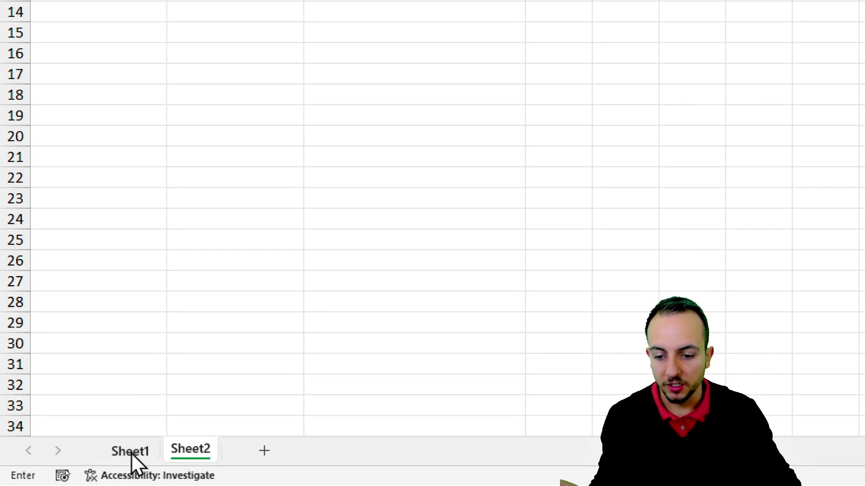
Add Sheet1 columns A:E as the VLOOKUP table array.
{"action": "left_click", "coordinate": [132, 453]}
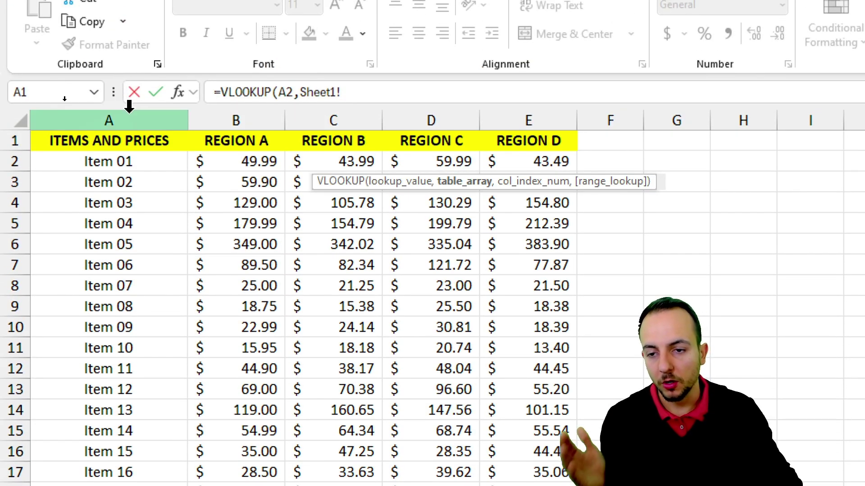
{"action": "left_click_drag", "start_coordinate": [129, 108], "coordinate": [529, 118]}
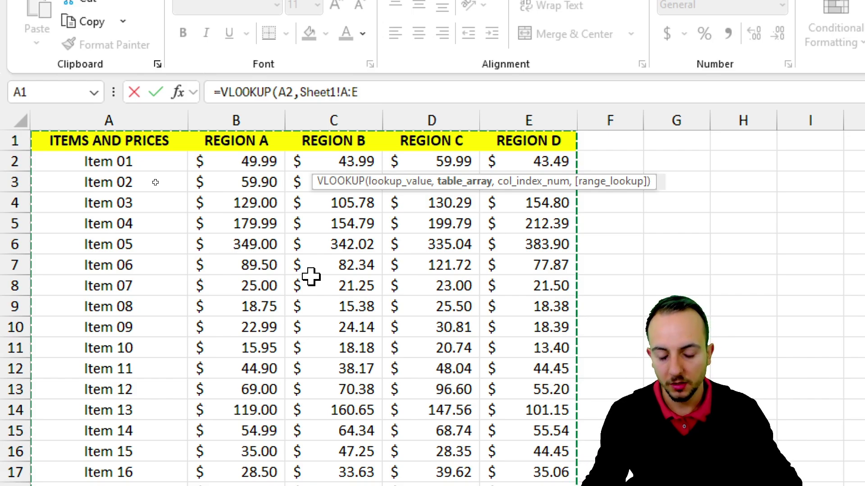
{"action": "type", "text": ","}
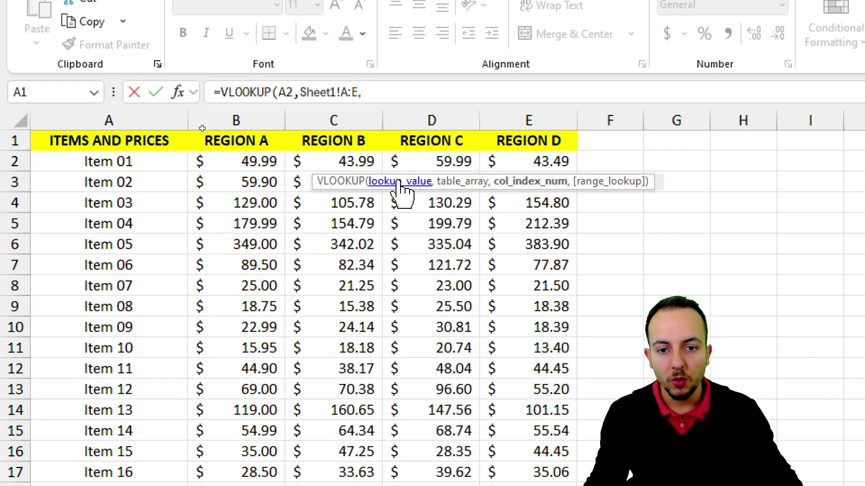
{"action": "left_click", "coordinate": [396, 90]}
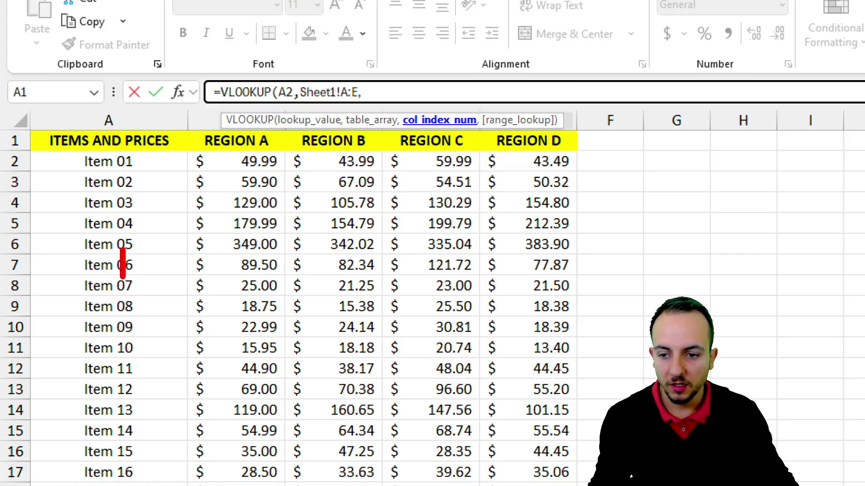
Enter 3 as the VLOOKUP column index, pointing at the REGION B prices.
{"action": "mouse_move", "coordinate": [122, 278]}
{"action": "left_mouse_down"}
{"action": "mouse_move", "coordinate": [100, 314]}
{"action": "mouse_move", "coordinate": [141, 316]}
{"action": "left_mouse_up"}
{"action": "mouse_move", "coordinate": [223, 272]}
{"action": "left_mouse_down"}
{"action": "mouse_move", "coordinate": [243, 231]}
{"action": "mouse_move", "coordinate": [261, 333]}
{"action": "left_mouse_up"}
{"action": "left_click_drag", "start_coordinate": [322, 235], "coordinate": [337, 311]}
{"action": "mouse_move", "coordinate": [445, 268]}
{"action": "left_mouse_down"}
{"action": "mouse_move", "coordinate": [392, 268]}
{"action": "mouse_move", "coordinate": [443, 317]}
{"action": "left_mouse_up"}
{"action": "left_click_drag", "start_coordinate": [566, 246], "coordinate": [517, 298]}
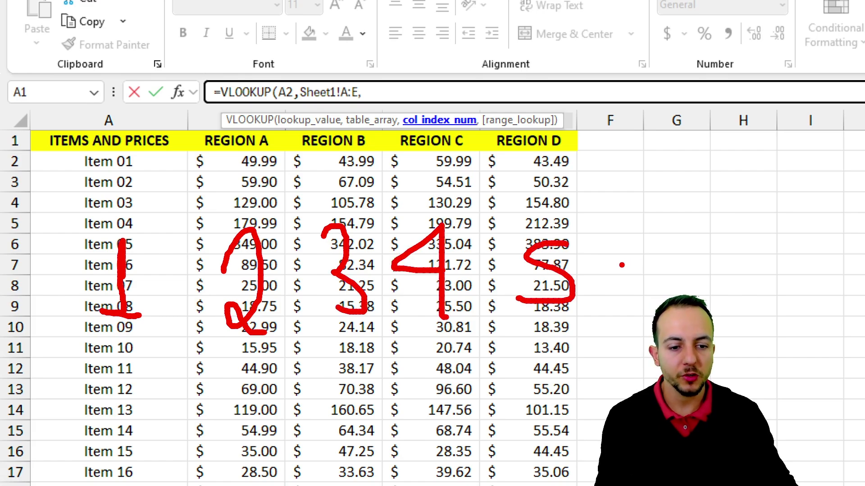
{"action": "left_click_drag", "start_coordinate": [691, 233], "coordinate": [604, 271]}
{"action": "left_click_drag", "start_coordinate": [616, 255], "coordinate": [623, 271]}
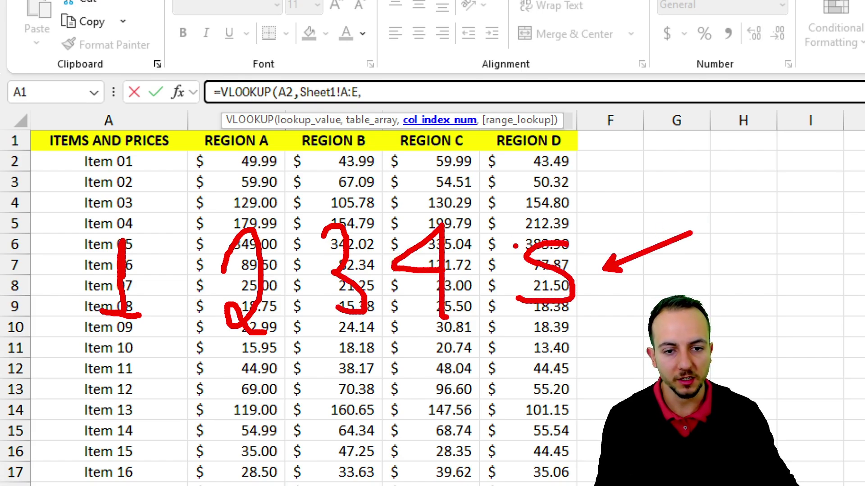
{"action": "key", "text": "ctrl+z"}
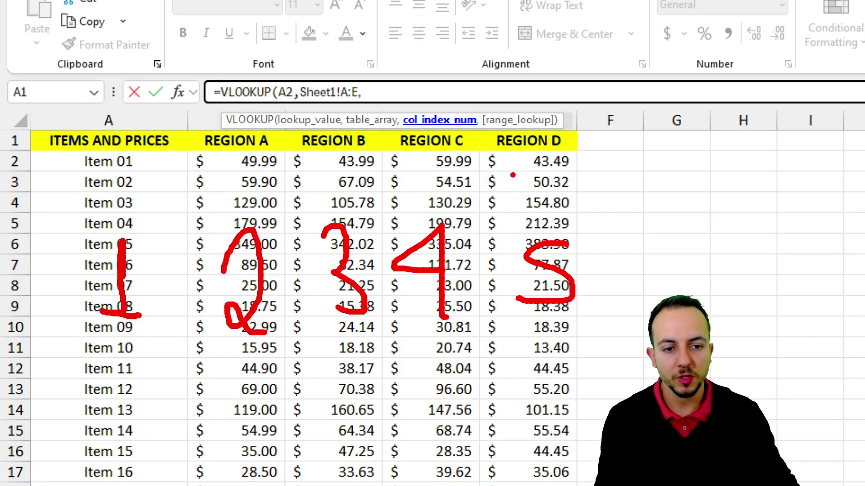
{"action": "left_click_drag", "start_coordinate": [473, 101], "coordinate": [612, 450]}
{"action": "key", "text": "ctrl+z"}
{"action": "left_click_drag", "start_coordinate": [280, 342], "coordinate": [369, 433]}
{"action": "key", "text": "ctrl+z"}
{"action": "left_click_drag", "start_coordinate": [179, 102], "coordinate": [293, 460]}
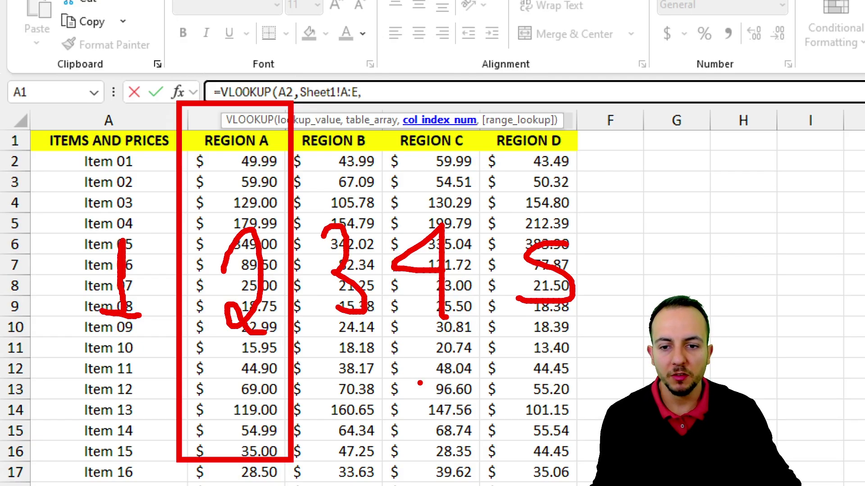
{"action": "key", "text": "Escape"}
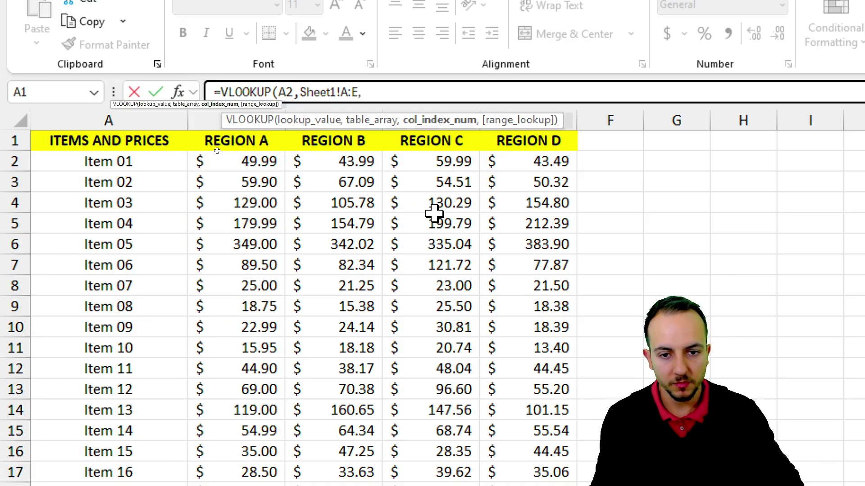
{"action": "type", "text": "3"}
{"action": "key", "text": "ctrl+2"}
{"action": "mouse_move", "coordinate": [277, 105]}
{"action": "left_mouse_down"}
{"action": "mouse_move", "coordinate": [334, 188]}
{"action": "mouse_move", "coordinate": [388, 485]}
{"action": "left_mouse_up"}
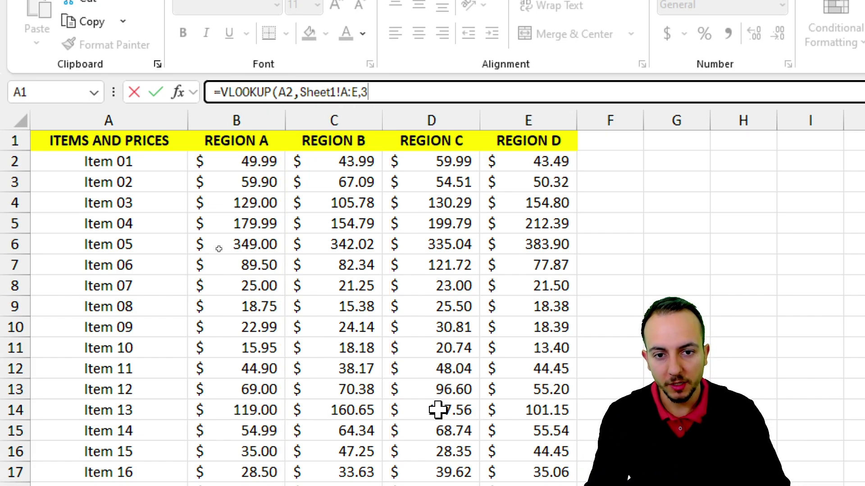
Add FALSE as the range lookup so the VLOOKUP needs an exact match.
{"action": "type", "text": ","}
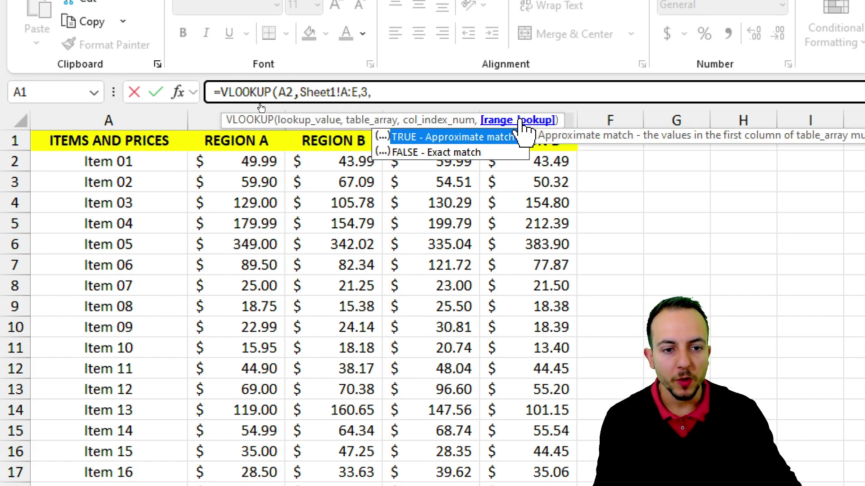
{"action": "left_click", "coordinate": [459, 152]}
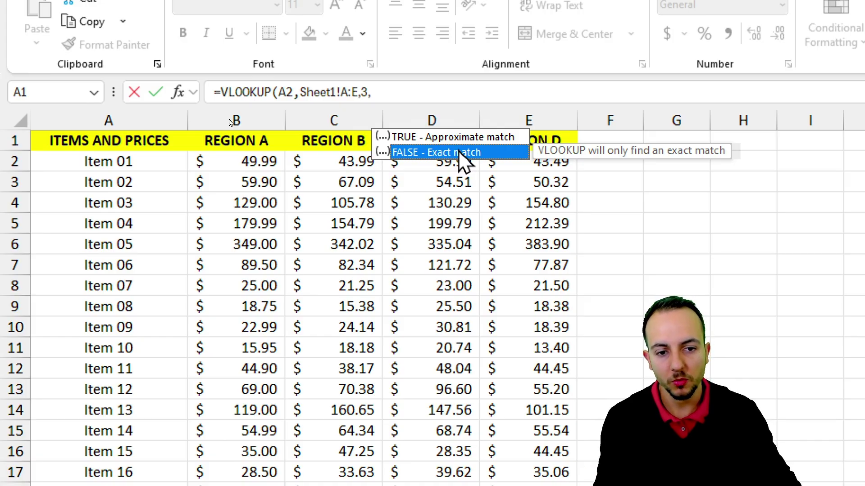
{"action": "double_click", "coordinate": [458, 152]}
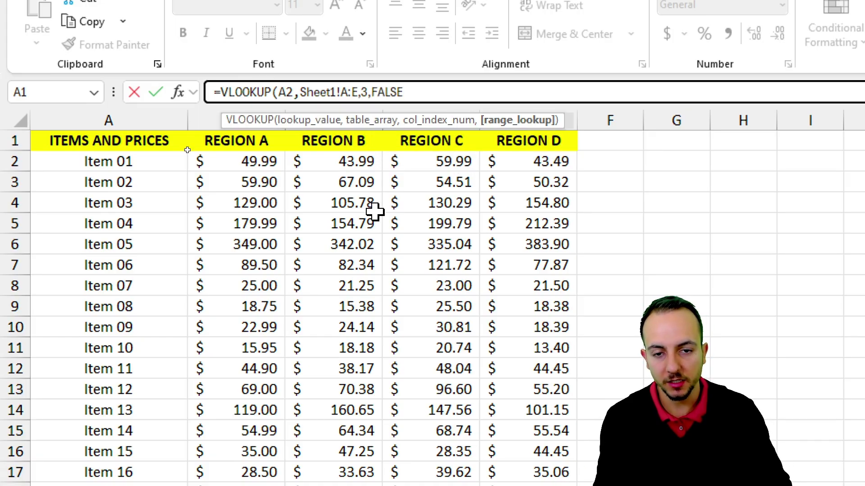
Commit the formula and confirm on Sheet1 that 154.79 is Item 04's REGION B price.
{"action": "key", "text": "Return"}
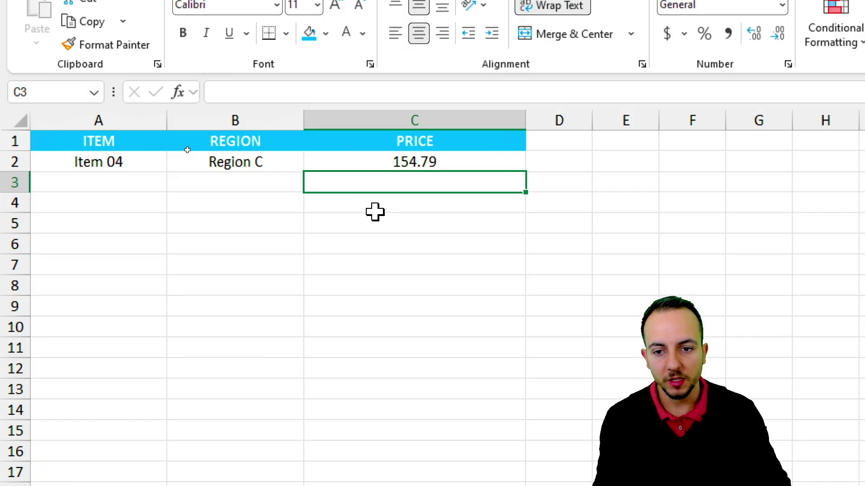
{"action": "left_click", "coordinate": [150, 166]}
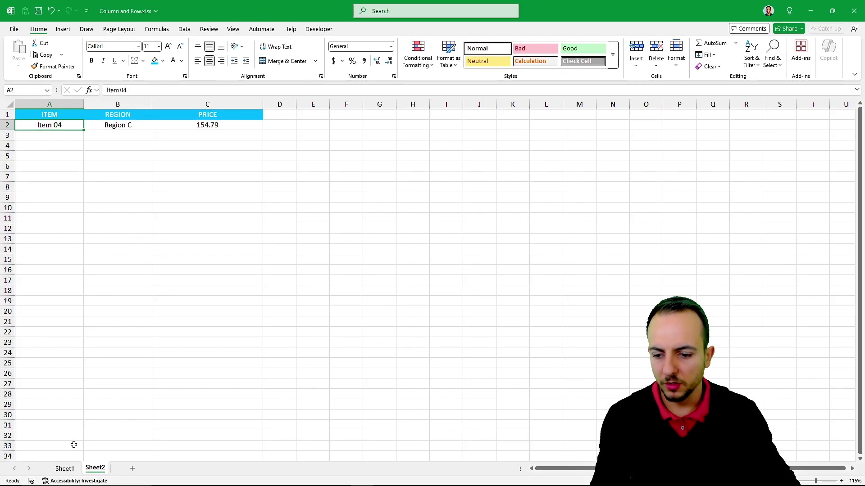
{"action": "left_click", "coordinate": [65, 469]}
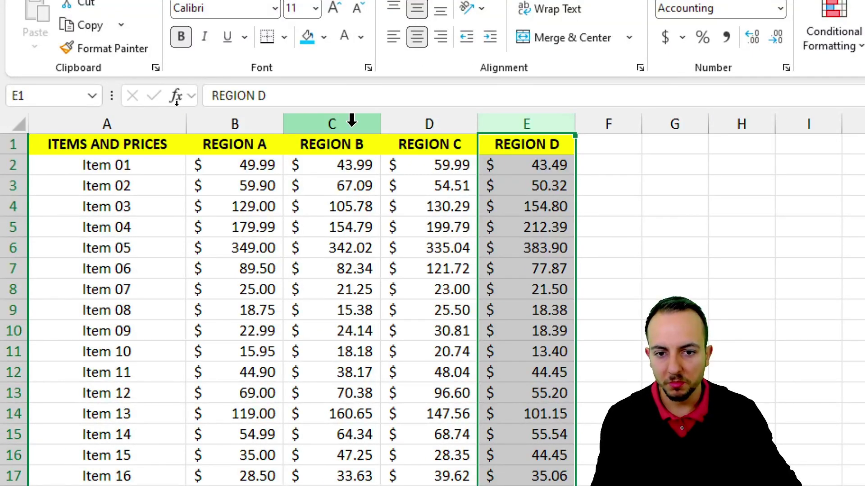
{"action": "left_click", "coordinate": [351, 121]}
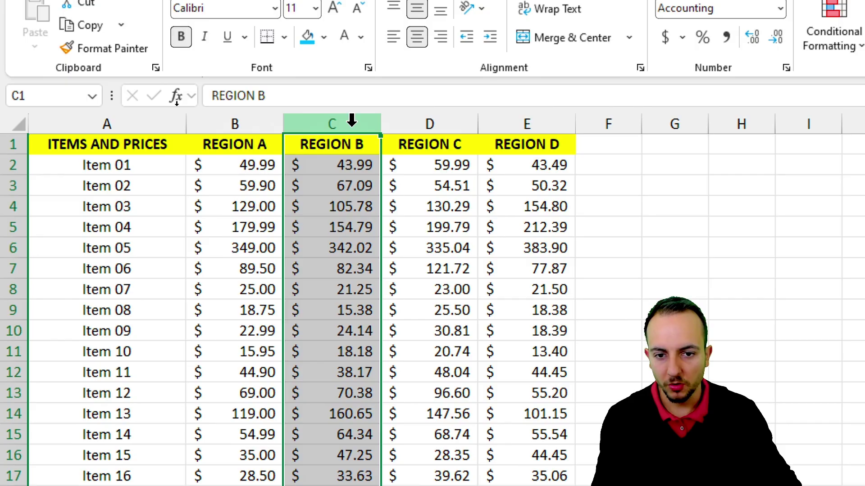
{"action": "left_click", "coordinate": [9, 225]}
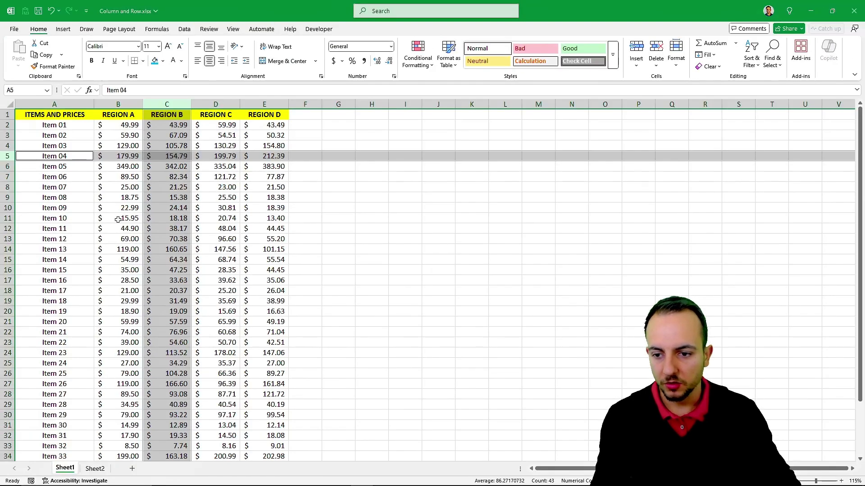
{"action": "left_click", "coordinate": [236, 352]}
{"action": "left_click", "coordinate": [95, 468]}
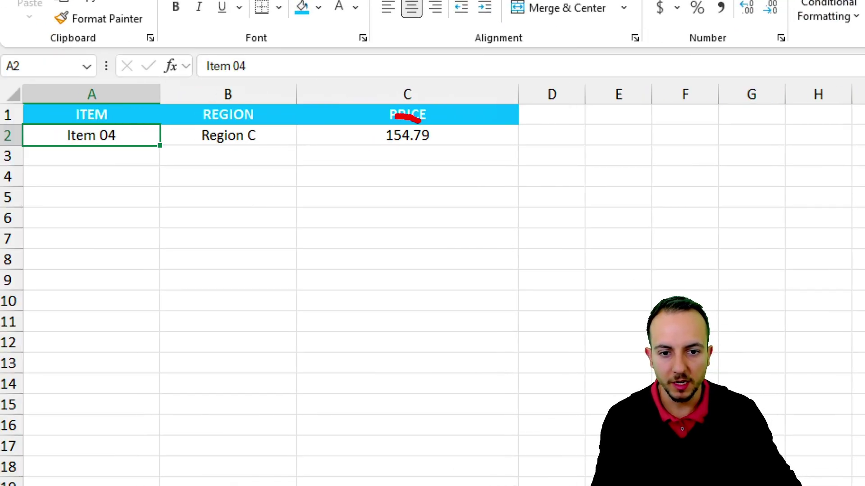
Change the region in B2 from Region C to Region A.
{"action": "double_click", "coordinate": [270, 137]}
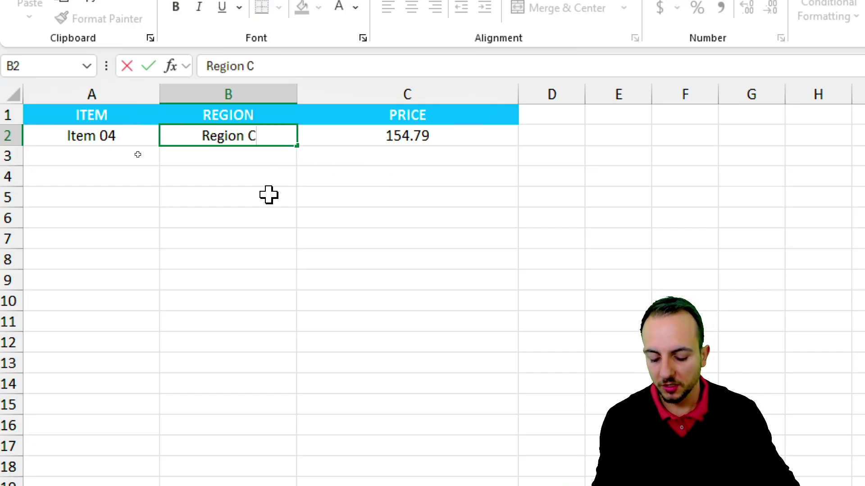
{"action": "key", "text": "BackSpace"}
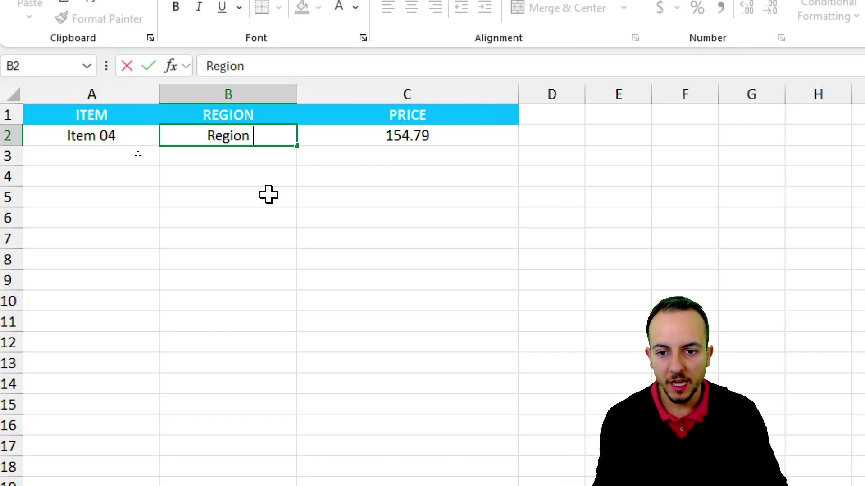
{"action": "type", "text": "A"}
{"action": "key", "text": "Return"}
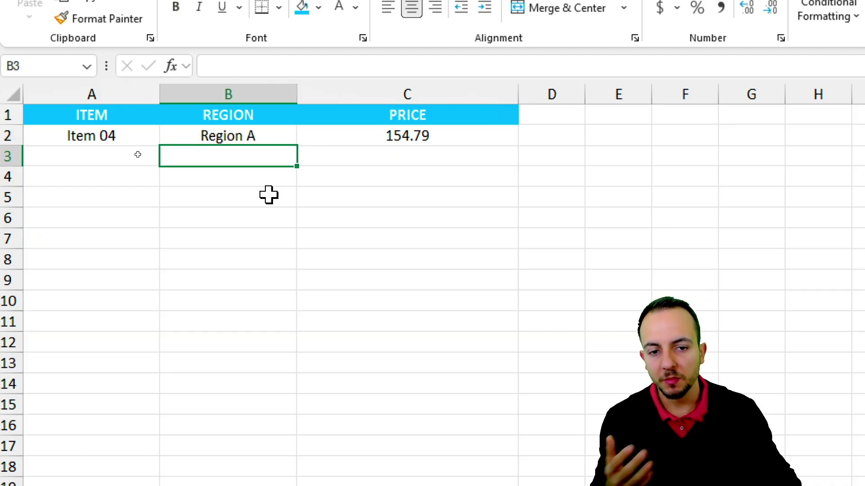
Change the VLOOKUP column index from 3 to 2, returning 179.99.
{"action": "left_click", "coordinate": [432, 137]}
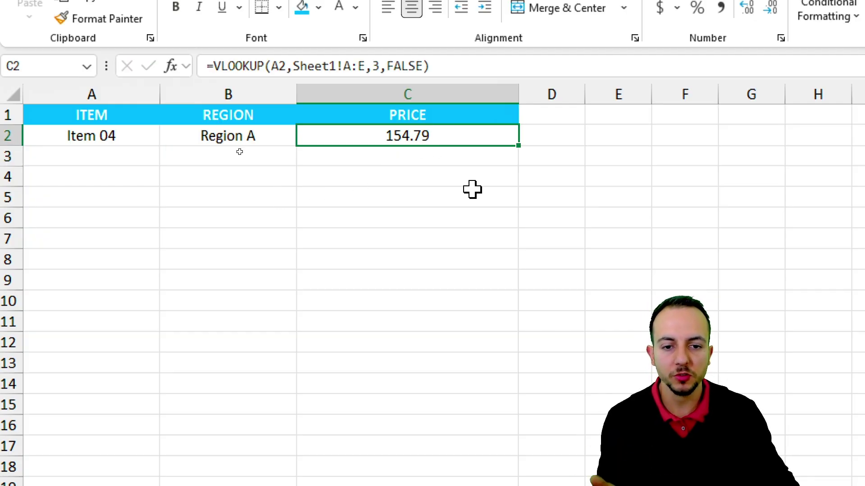
{"action": "double_click", "coordinate": [433, 135]}
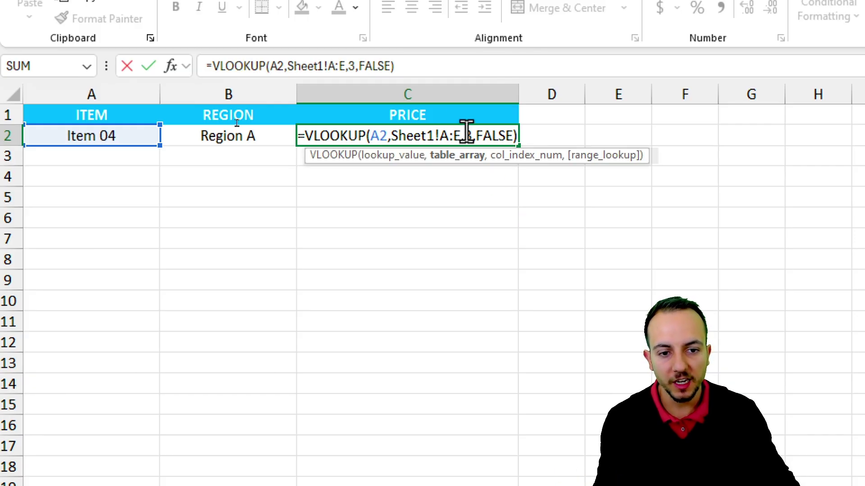
{"action": "double_click", "coordinate": [467, 135]}
{"action": "type", "text": "2"}
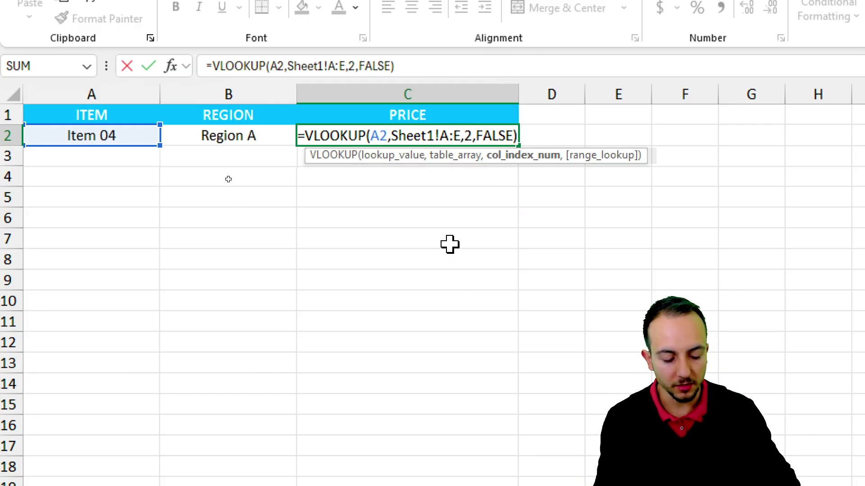
{"action": "key", "text": "Return"}
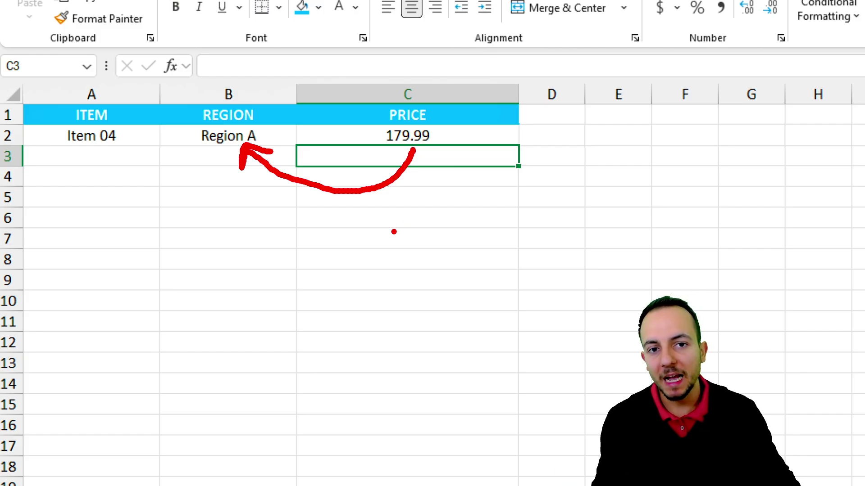
{"action": "left_click", "coordinate": [439, 120]}
{"action": "double_click", "coordinate": [444, 135]}
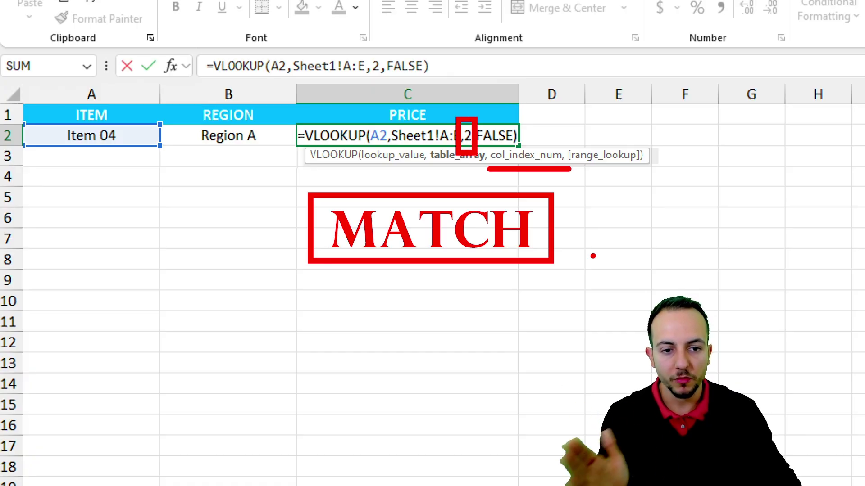
Enter =MATCH(B2,Sheet1!1:1,0) in G2, returning 2 for Region A.
{"action": "key", "text": "ctrl+Return"}
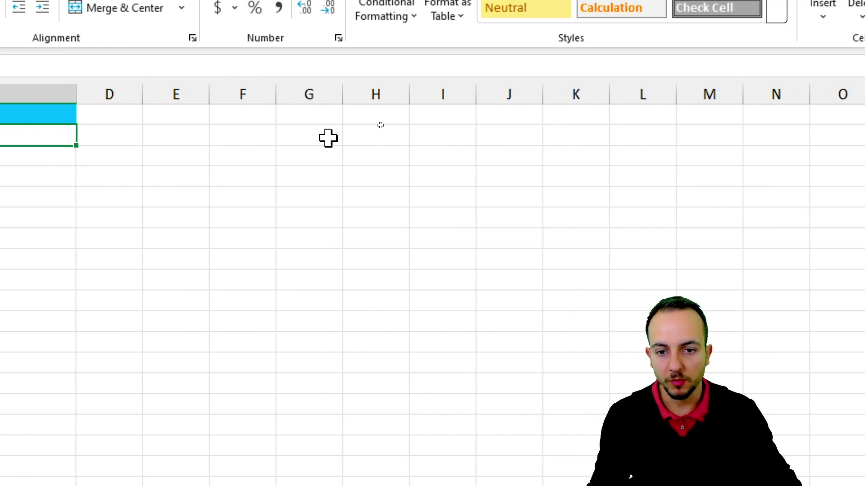
{"action": "left_click", "coordinate": [328, 138]}
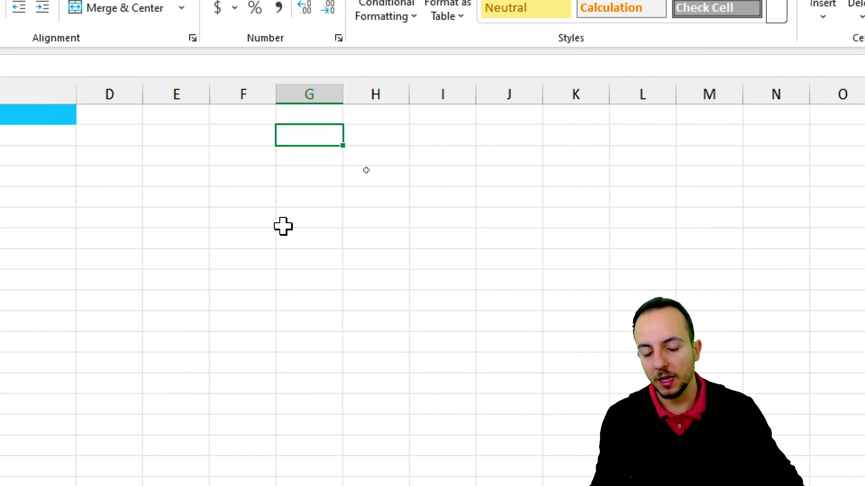
{"action": "type", "text": "=match"}
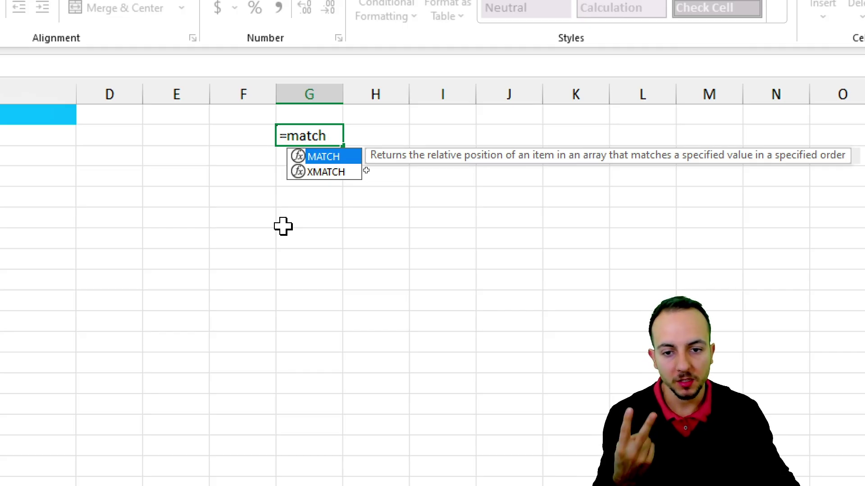
{"action": "double_click", "coordinate": [332, 157]}
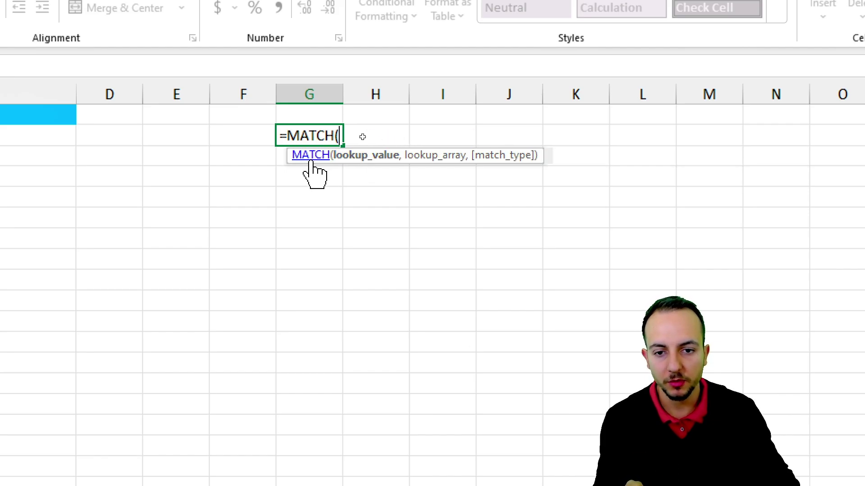
{"action": "left_click", "coordinate": [235, 136]}
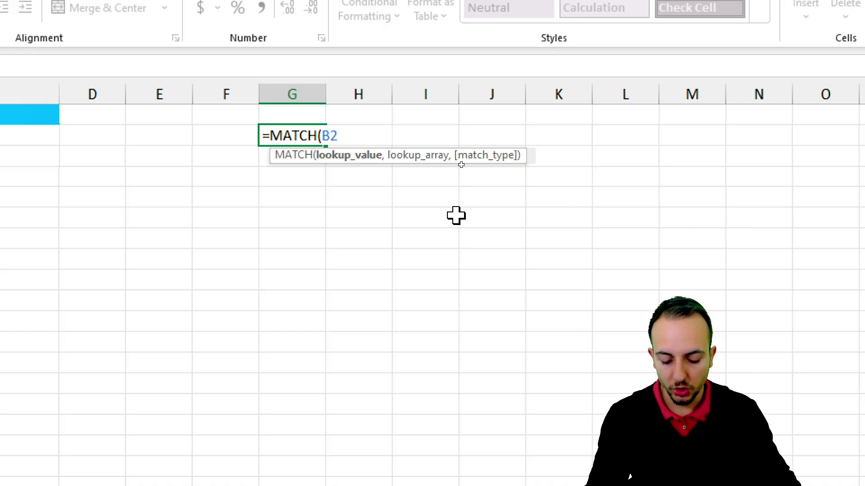
{"action": "type", "text": ","}
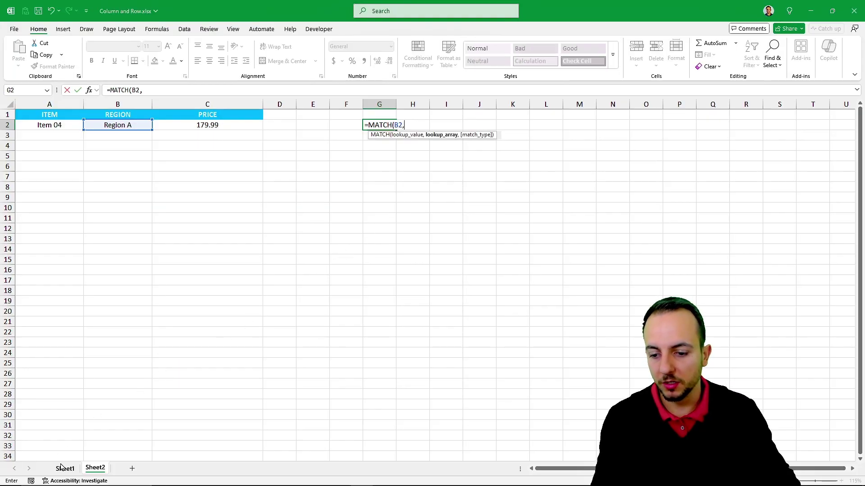
{"action": "left_click", "coordinate": [64, 467]}
{"action": "left_click", "coordinate": [5, 121]}
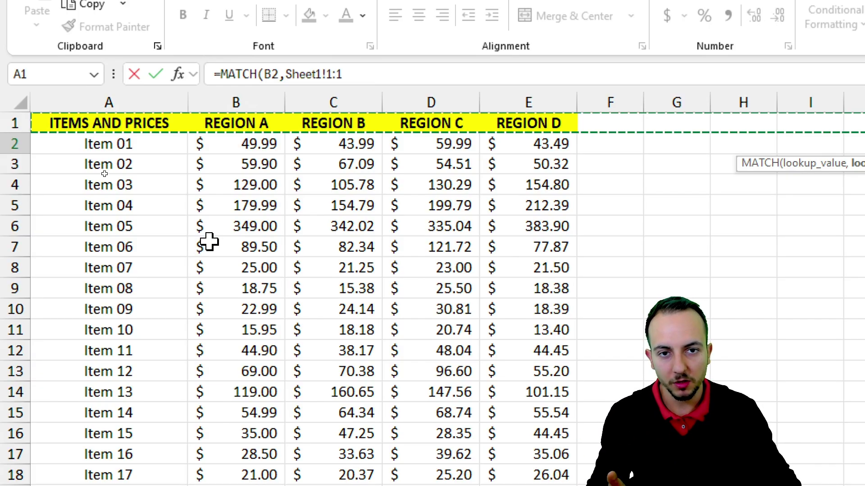
{"action": "type", "text": ","}
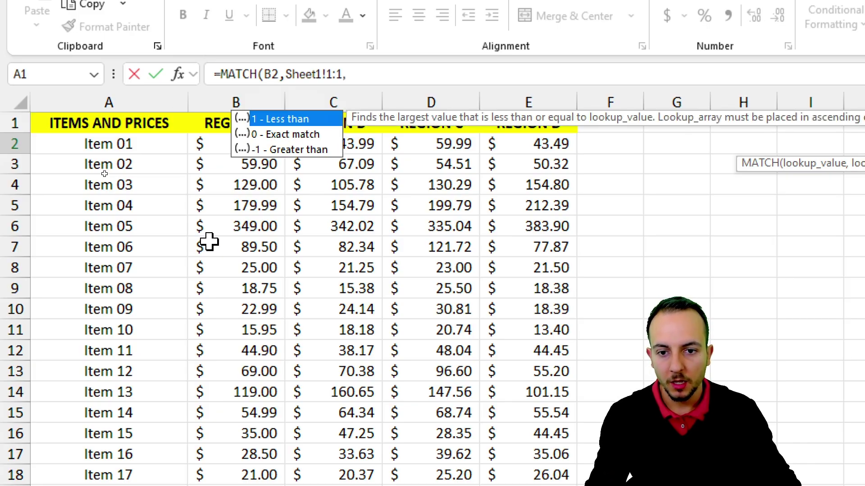
{"action": "left_click", "coordinate": [296, 135]}
{"action": "double_click", "coordinate": [297, 135]}
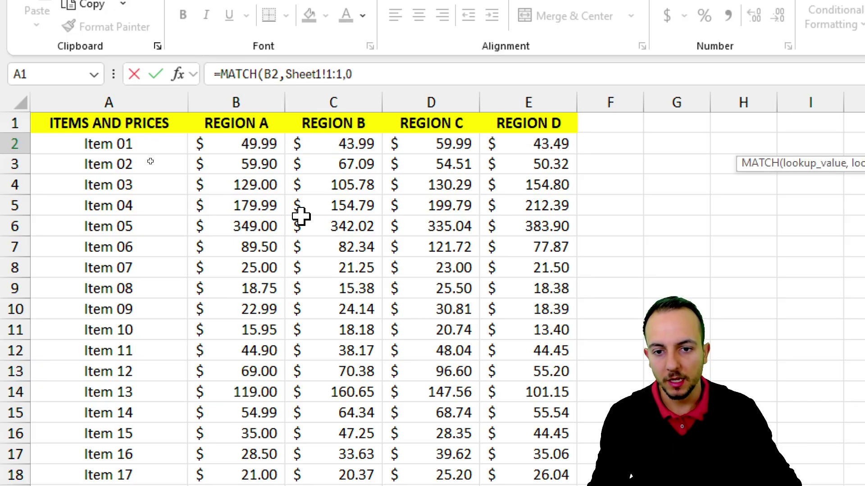
{"action": "key", "text": "Return"}
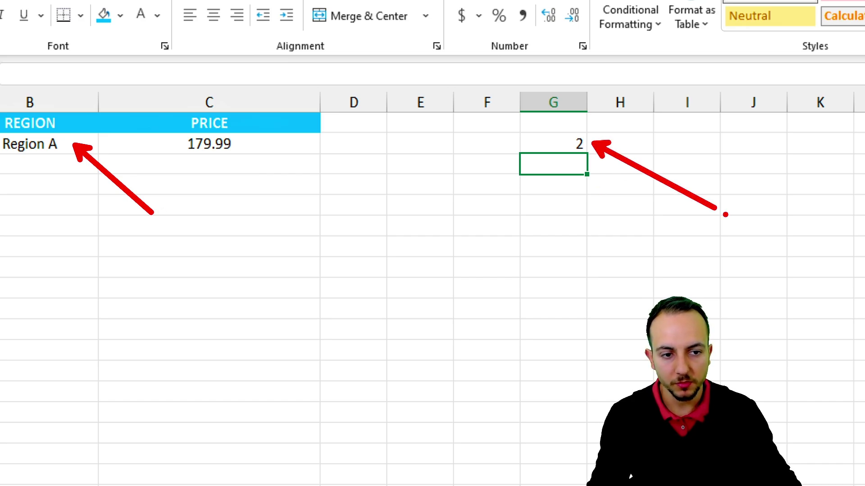
Change B2 to Region B, then to Region D.
{"action": "left_click", "coordinate": [73, 143]}
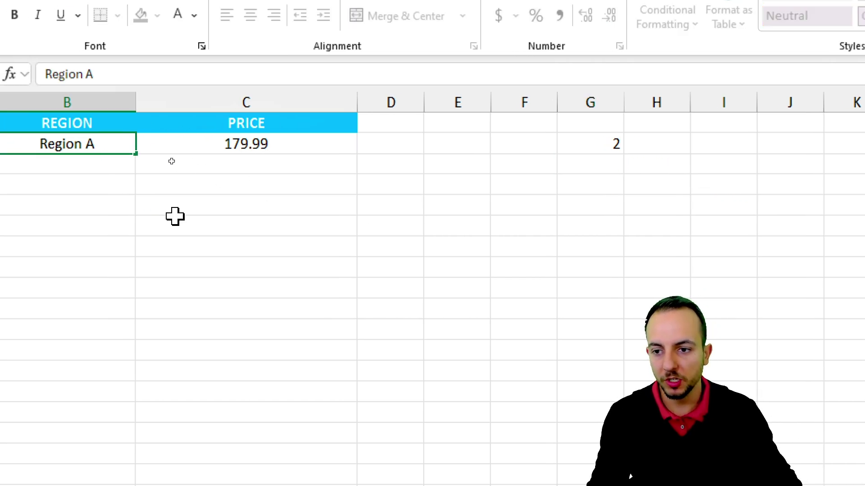
{"action": "key", "text": "F2"}
{"action": "key", "text": "BackSpace"}
{"action": "type", "text": "B"}
{"action": "key", "text": "Return"}
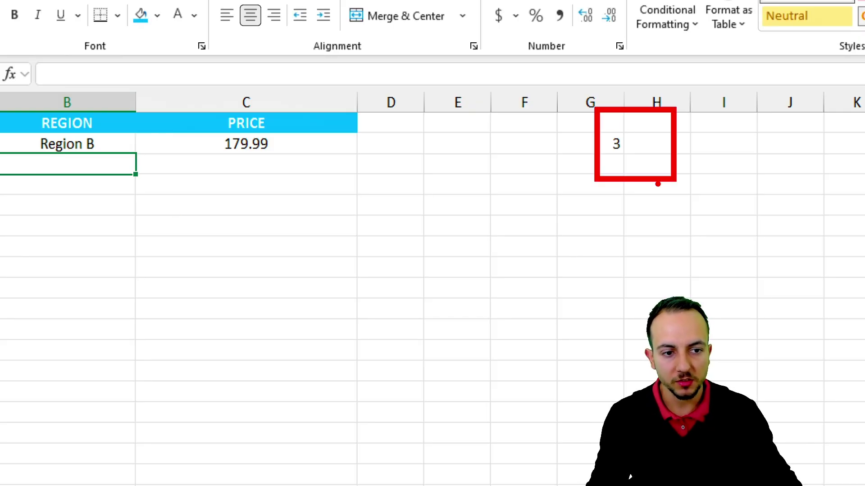
{"action": "double_click", "coordinate": [108, 143]}
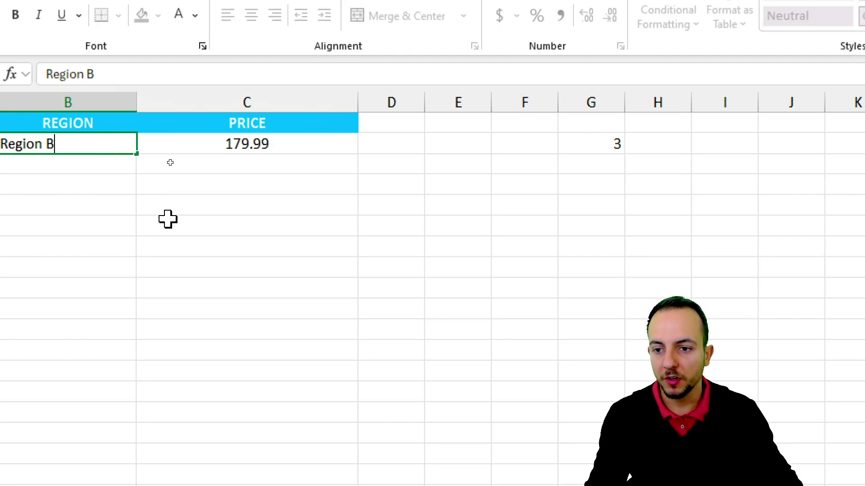
{"action": "key", "text": "BackSpace"}
{"action": "type", "text": "D"}
{"action": "key", "text": "Return"}
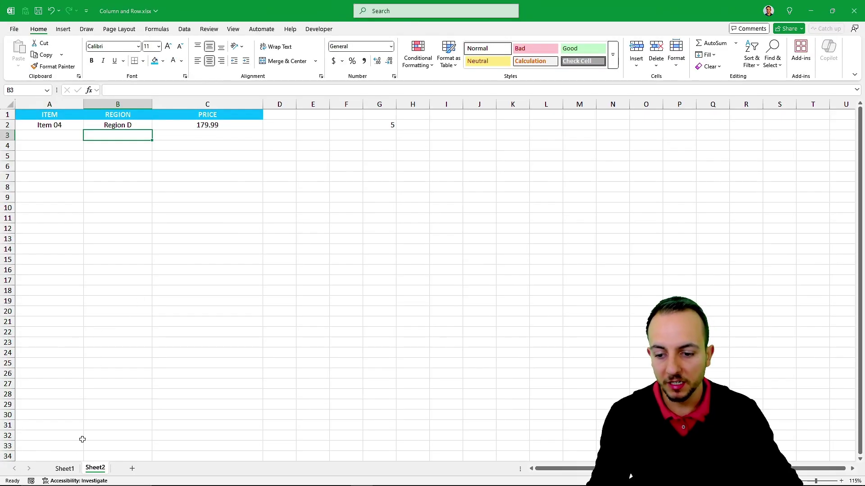
Review Sheet1's REGION column order, then return to Sheet2 where G2 shows 5.
{"action": "left_click", "coordinate": [66, 468]}
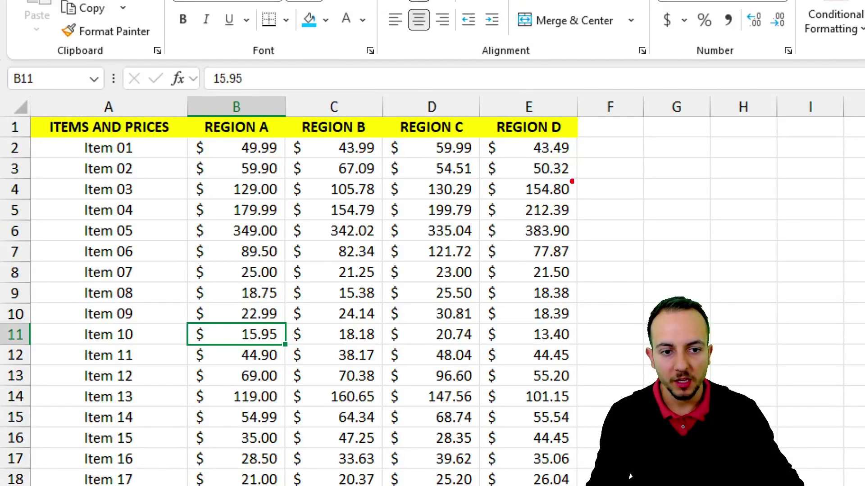
{"action": "left_click_drag", "start_coordinate": [120, 81], "coordinate": [127, 142]}
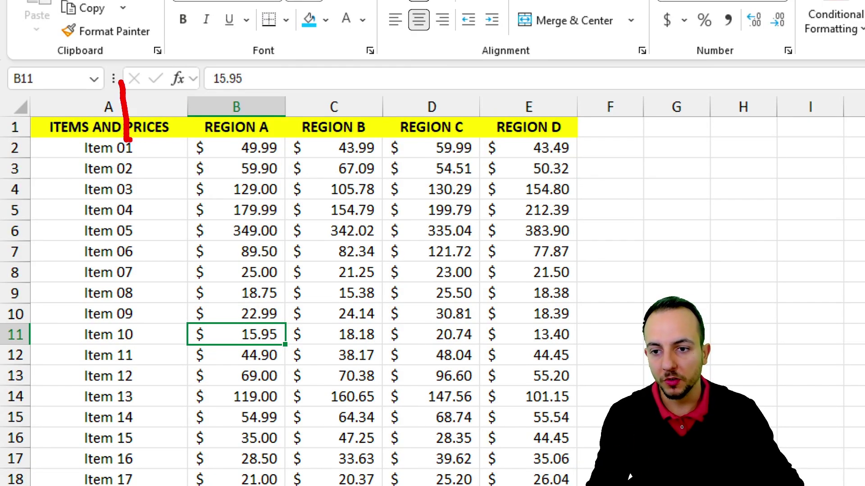
{"action": "left_click_drag", "start_coordinate": [213, 83], "coordinate": [252, 144]}
{"action": "mouse_move", "coordinate": [314, 89]}
{"action": "left_mouse_down"}
{"action": "mouse_move", "coordinate": [356, 146]}
{"action": "mouse_move", "coordinate": [333, 152]}
{"action": "left_mouse_up"}
{"action": "mouse_move", "coordinate": [438, 83]}
{"action": "left_mouse_down"}
{"action": "mouse_move", "coordinate": [444, 120]}
{"action": "mouse_move", "coordinate": [430, 183]}
{"action": "left_mouse_up"}
{"action": "left_click_drag", "start_coordinate": [559, 82], "coordinate": [512, 161]}
{"action": "key", "text": "Escape"}
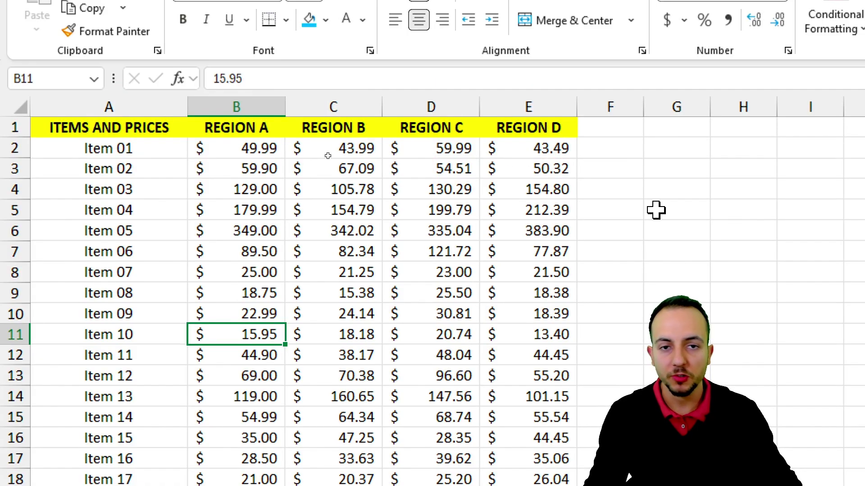
{"action": "left_click", "coordinate": [103, 468]}
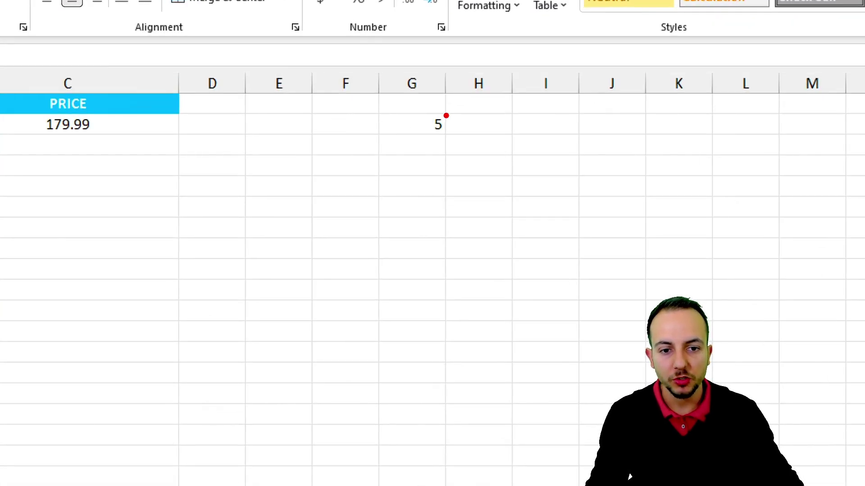
{"action": "mouse_move", "coordinate": [450, 107]}
{"action": "left_mouse_down"}
{"action": "mouse_move", "coordinate": [420, 103]}
{"action": "mouse_move", "coordinate": [396, 144]}
{"action": "mouse_move", "coordinate": [451, 105]}
{"action": "left_mouse_up"}
{"action": "key", "text": "Escape"}
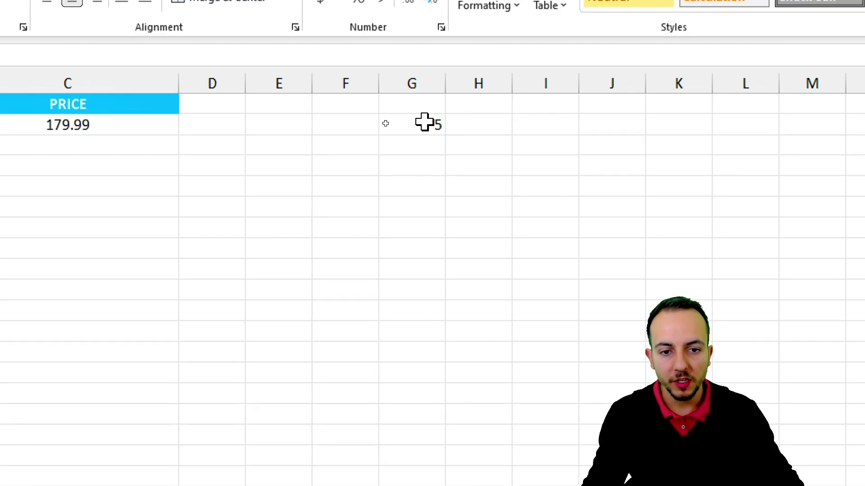
Inspect G2's MATCH formula and C2's VLOOKUP formula, leaving both unchanged.
{"action": "double_click", "coordinate": [425, 122]}
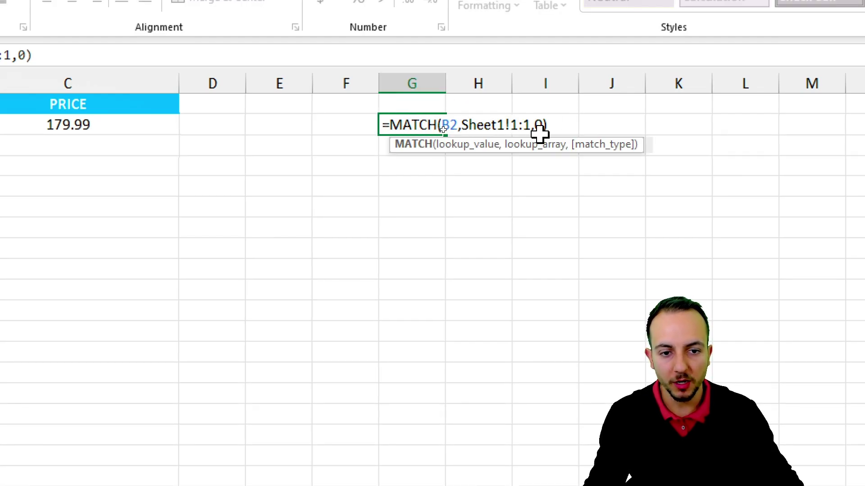
{"action": "double_click", "coordinate": [56, 123]}
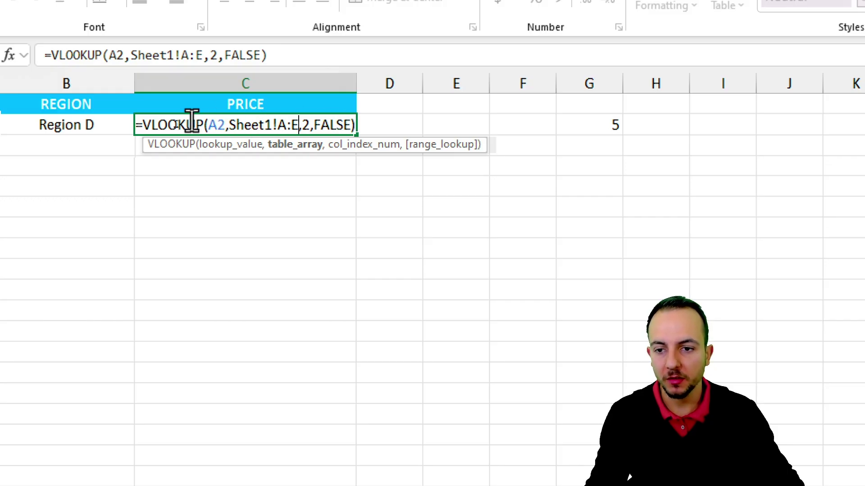
{"action": "key", "text": "Escape"}
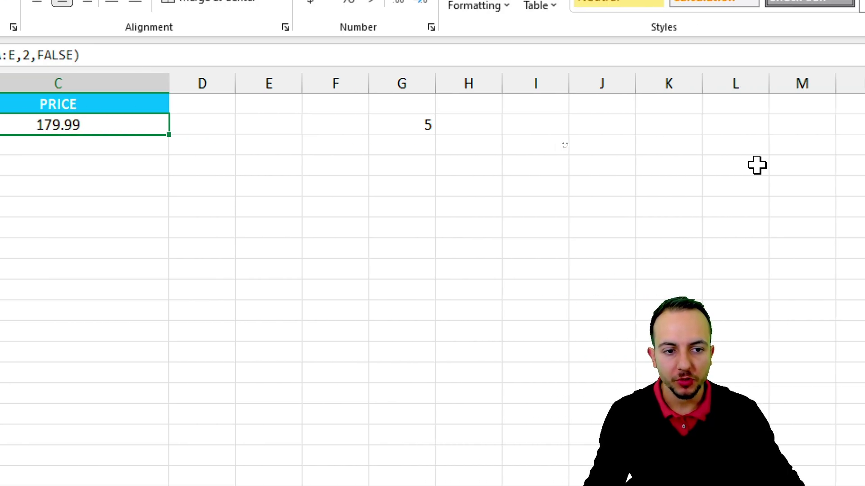
{"action": "left_click", "coordinate": [609, 124]}
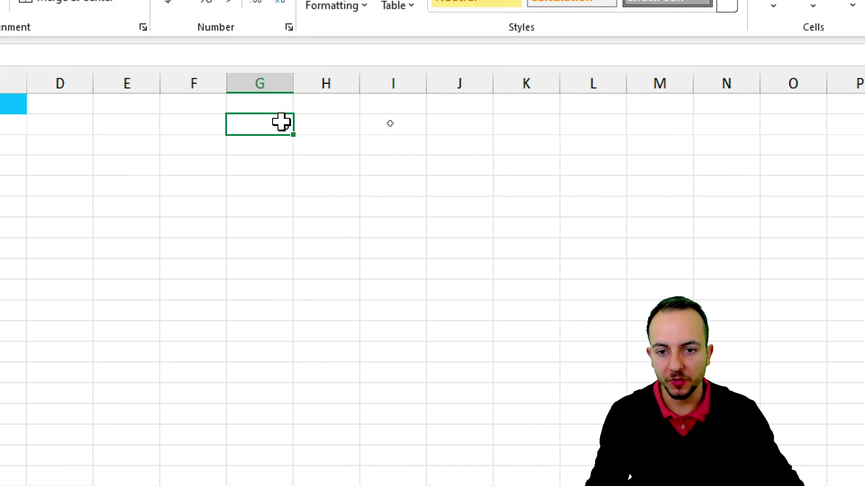
Copy the MATCH(B2,Sheet1!1:1,0) text from G2's formula, leaving G2 unchanged.
{"action": "double_click", "coordinate": [281, 122]}
{"action": "type", "text": "=MATCH(B2,Sheet1!1:1,0)"}
{"action": "left_click", "coordinate": [247, 123]}
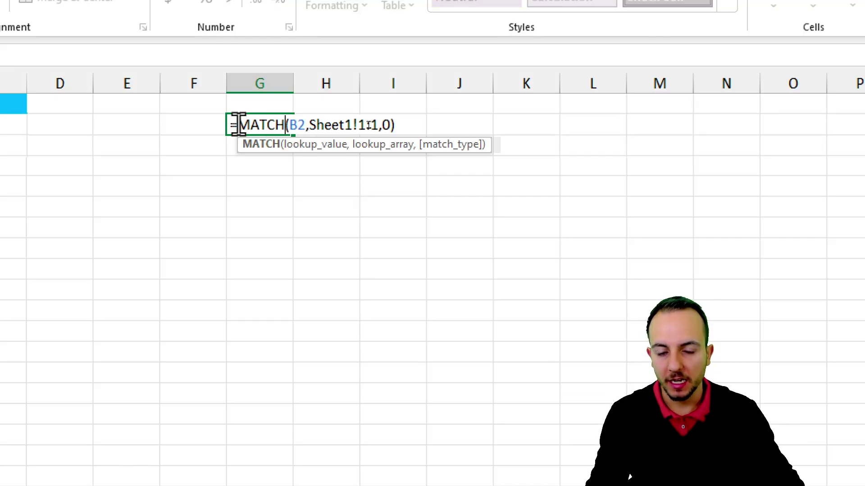
{"action": "left_click_drag", "start_coordinate": [249, 124], "coordinate": [413, 122]}
{"action": "key", "text": "ctrl+c"}
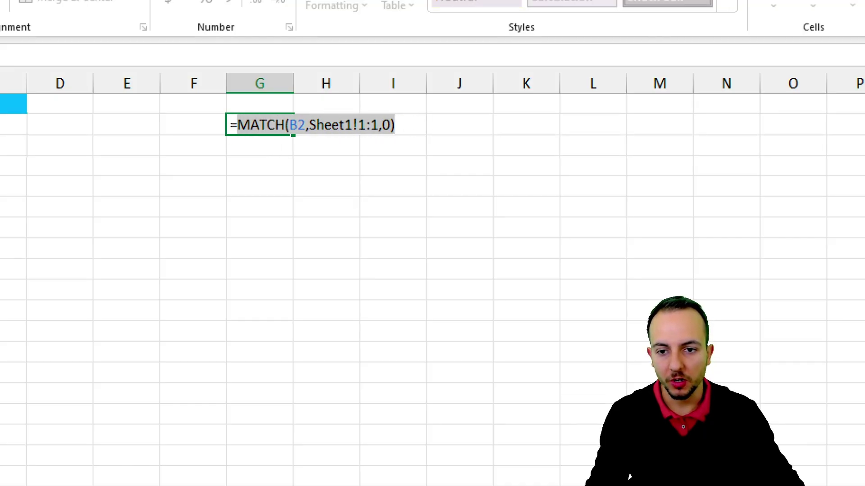
{"action": "mouse_move", "coordinate": [230, 110]}
{"action": "left_mouse_down"}
{"action": "mouse_move", "coordinate": [255, 126]}
{"action": "mouse_move", "coordinate": [233, 110]}
{"action": "left_mouse_up"}
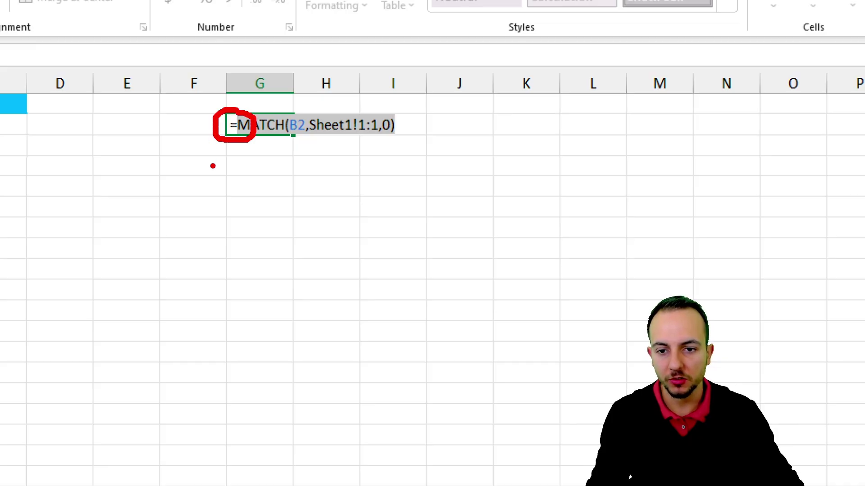
{"action": "type", "text": "e"}
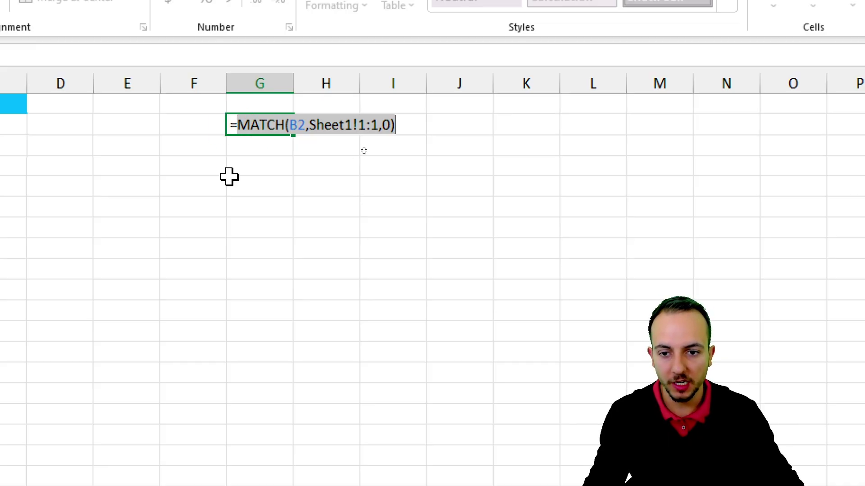
{"action": "type", "text": "tCTRL C"}
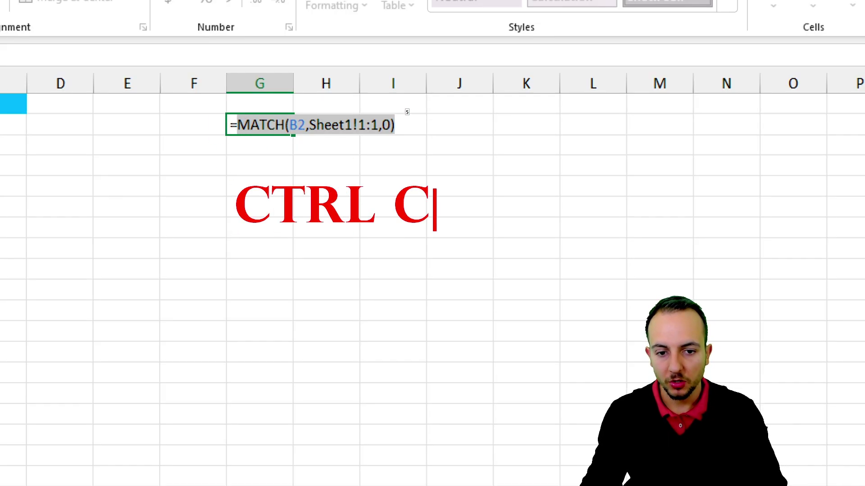
{"action": "key", "text": "Return"}
{"action": "type", "text": "CTRL V"}
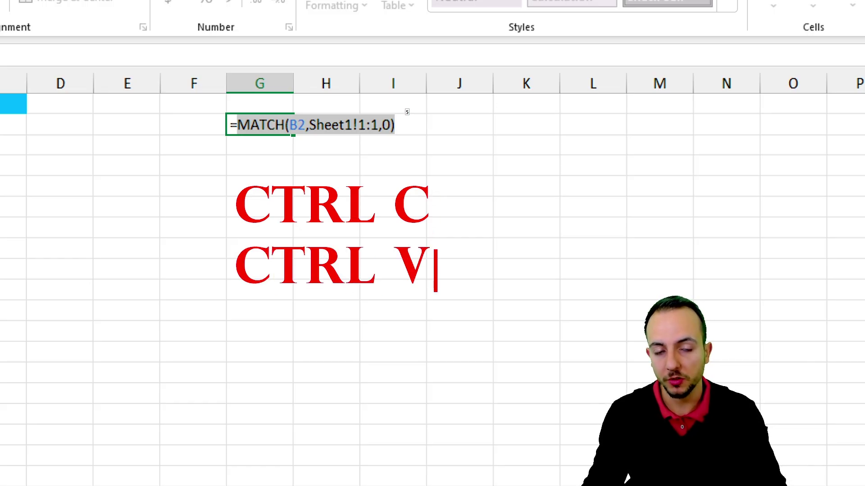
{"action": "key", "text": "Escape"}
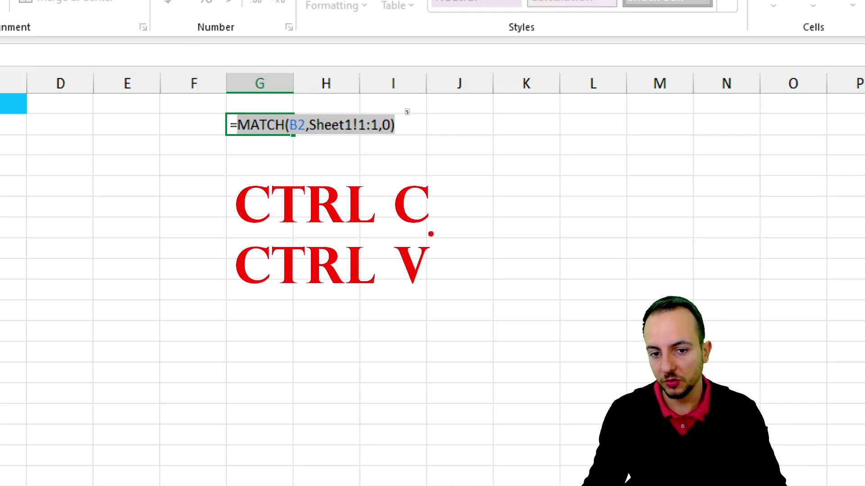
{"action": "key", "text": "Escape"}
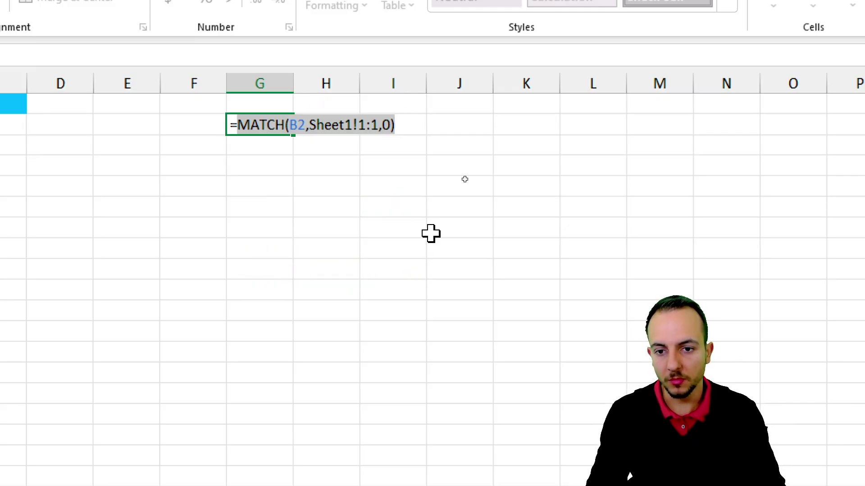
{"action": "key", "text": "ctrl+2"}
{"action": "type", "text": "tESC"}
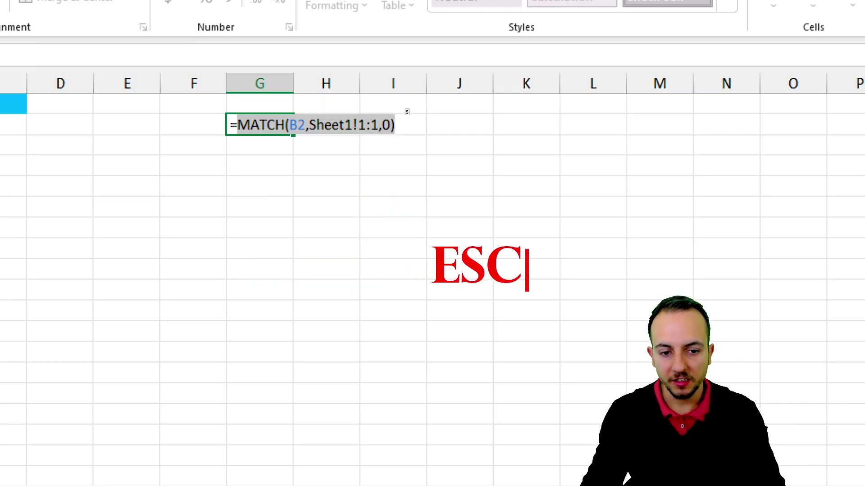
{"action": "key", "text": "Escape"}
{"action": "key", "text": "Escape"}
{"action": "key", "text": "Escape"}
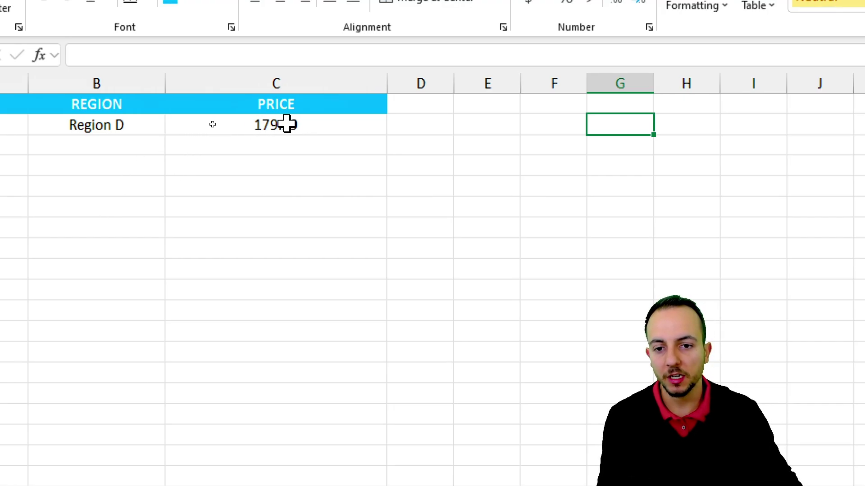
Replace the column index 2 in C2's VLOOKUP with the copied MATCH(B2,Sheet1!1:1,0).
{"action": "left_click", "coordinate": [287, 125]}
{"action": "double_click", "coordinate": [287, 124]}
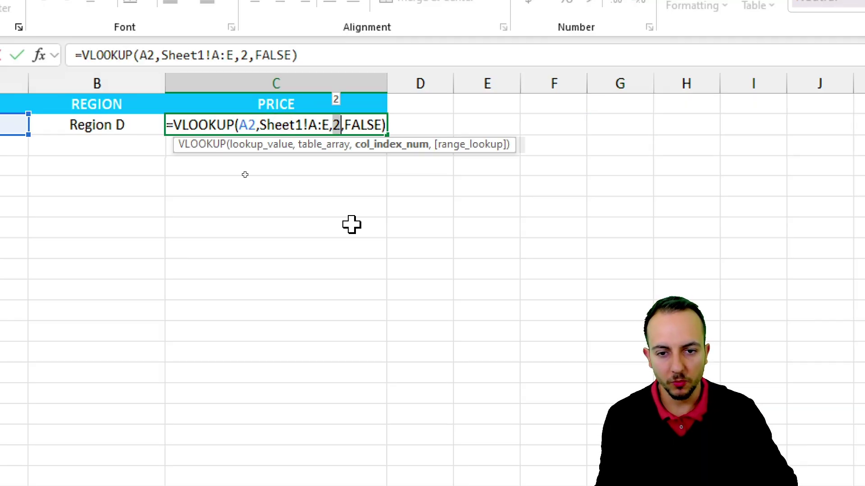
{"action": "key", "text": "BackSpace"}
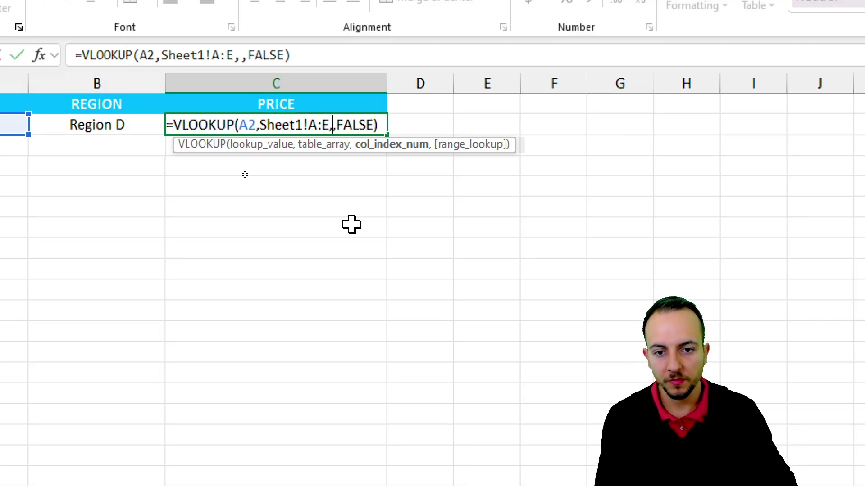
{"action": "key", "text": "ctrl+v"}
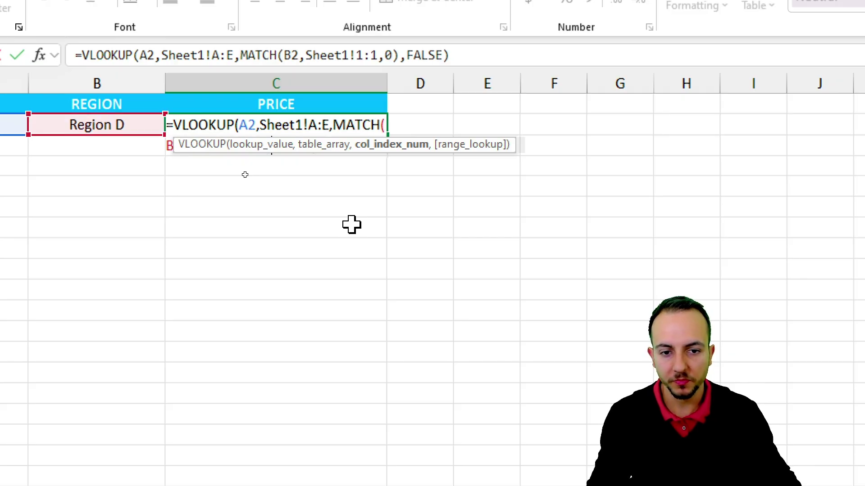
Review the edited VLOOKUP formula and its argument hints in C2.
{"action": "left_click", "coordinate": [319, 125]}
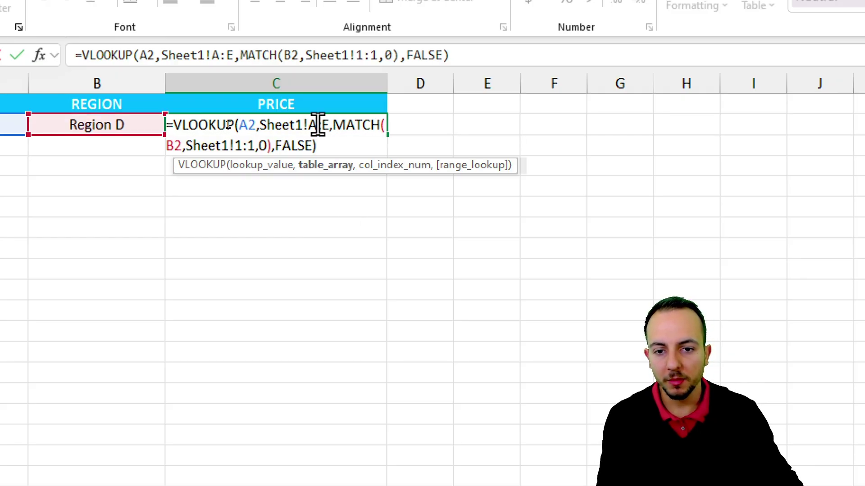
{"action": "left_click", "coordinate": [329, 148]}
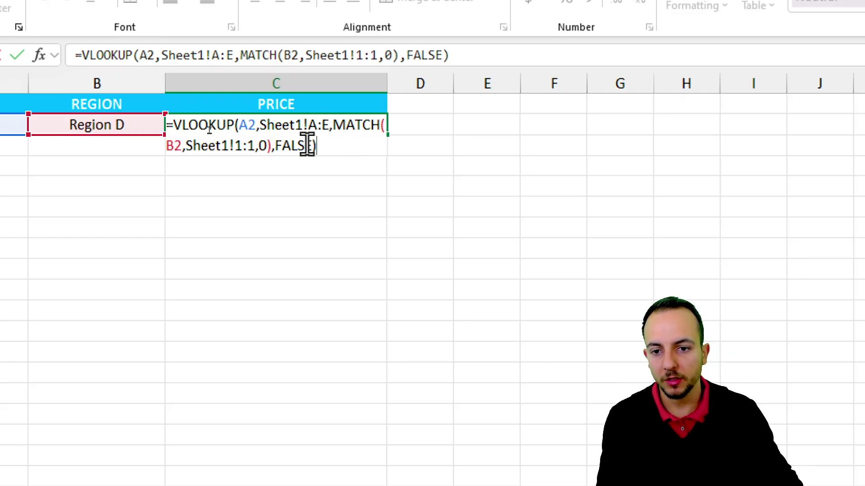
{"action": "left_click", "coordinate": [290, 126]}
{"action": "key", "text": "ctrl+2"}
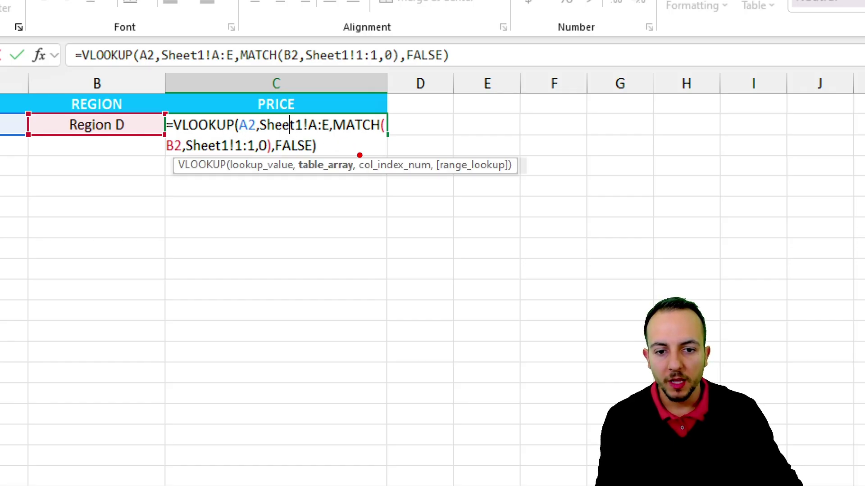
{"action": "left_click_drag", "start_coordinate": [348, 151], "coordinate": [440, 180]}
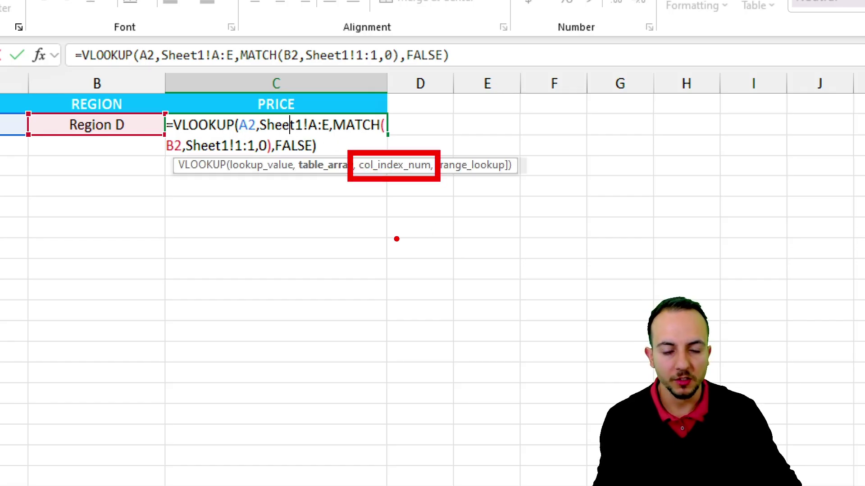
{"action": "mouse_move", "coordinate": [345, 194]}
{"action": "left_mouse_down"}
{"action": "mouse_move", "coordinate": [331, 270]}
{"action": "mouse_move", "coordinate": [360, 372]}
{"action": "mouse_move", "coordinate": [320, 449]}
{"action": "left_mouse_up"}
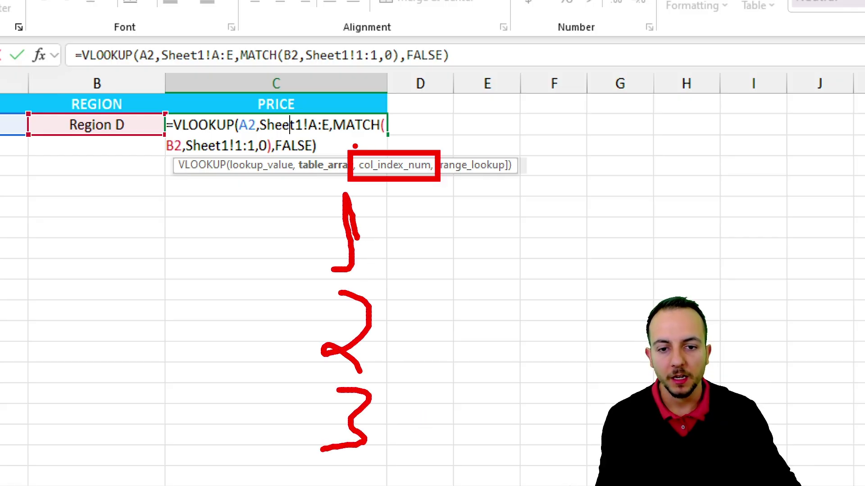
{"action": "left_click_drag", "start_coordinate": [329, 137], "coordinate": [389, 136]}
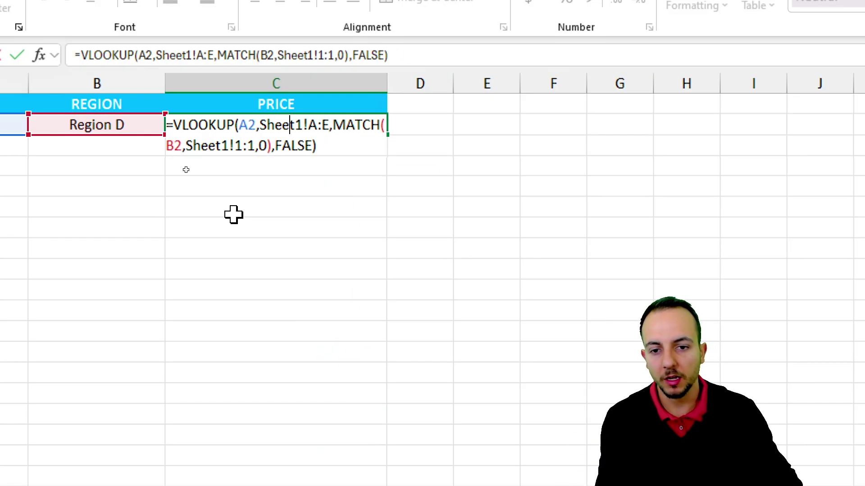
Commit C2's new PRICE formula and change the region in B2 to Region B.
{"action": "key", "text": "Return"}
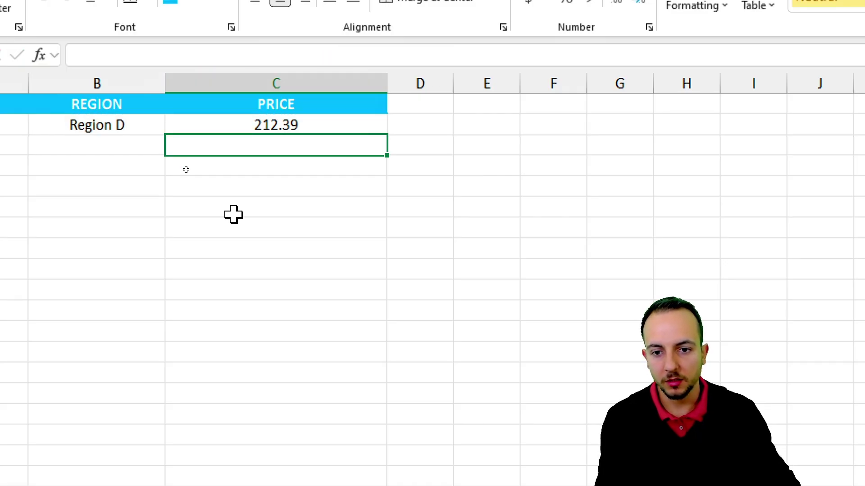
{"action": "left_click", "coordinate": [112, 124]}
{"action": "key", "text": "F2"}
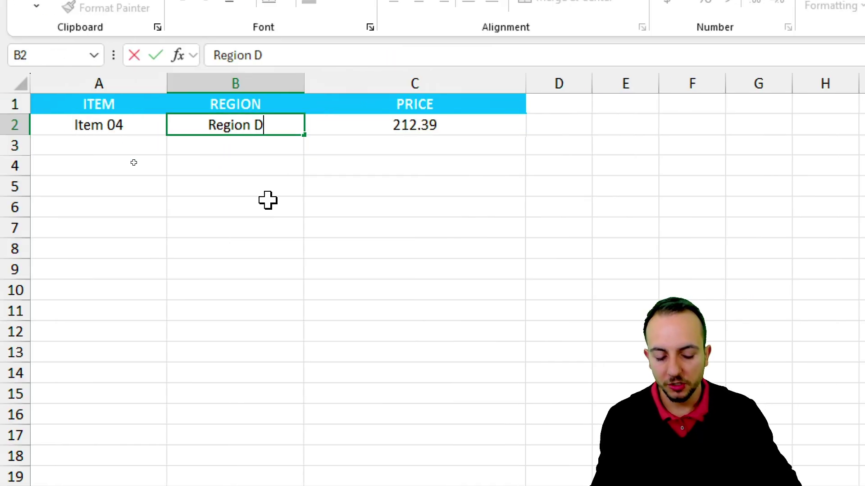
{"action": "key", "text": "BackSpace"}
{"action": "type", "text": "B"}
{"action": "key", "text": "Return"}
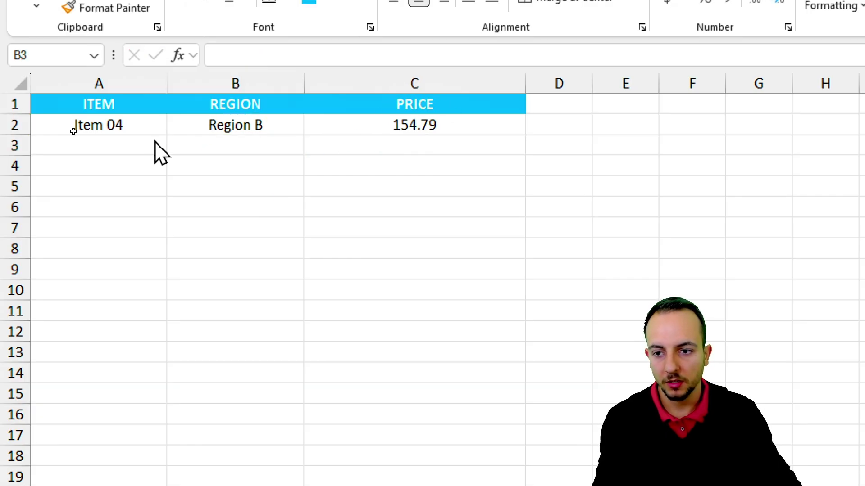
Change the item in A2 to Item 01, then select columns A and B.
{"action": "double_click", "coordinate": [131, 126]}
{"action": "key", "text": "BackSpace"}
{"action": "type", "text": "1"}
{"action": "key", "text": "Return"}
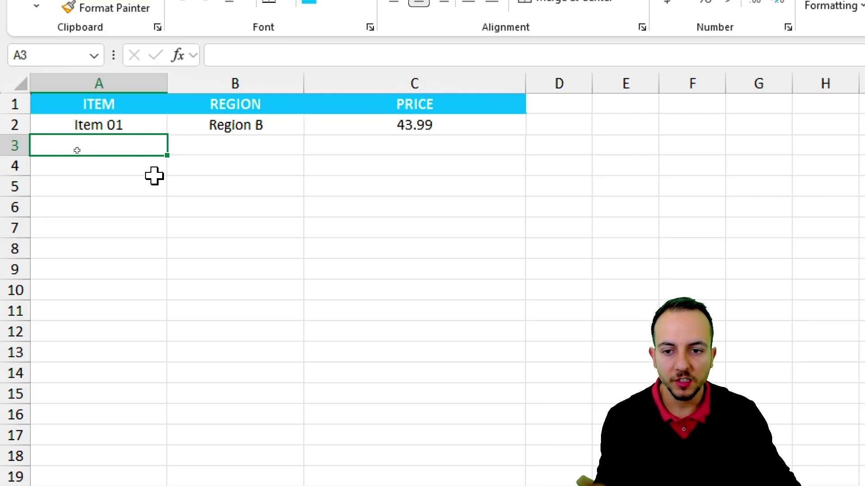
{"action": "left_click", "coordinate": [133, 75]}
{"action": "left_click", "coordinate": [244, 81], "text": "ctrl"}
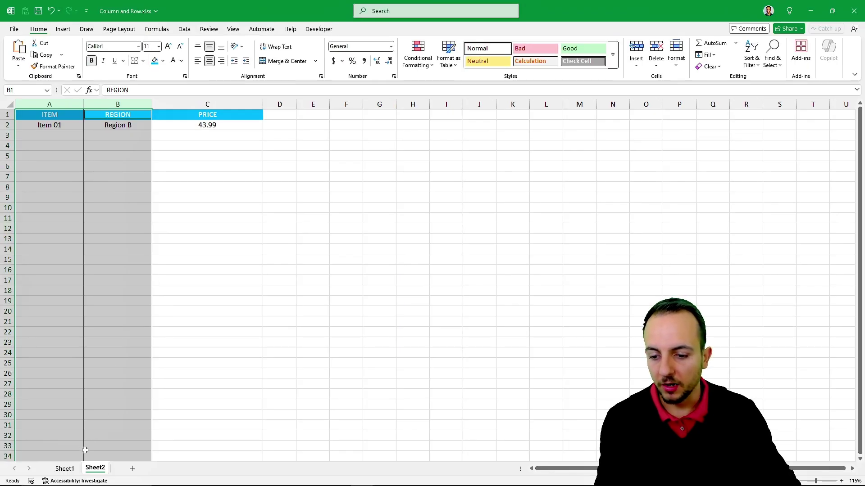
Check the Region B price against Sheet1's ITEMS AND PRICES table, then return to Sheet2.
{"action": "left_click", "coordinate": [65, 468]}
{"action": "left_click_drag", "start_coordinate": [8, 156], "coordinate": [48, 247]}
{"action": "left_click", "coordinate": [168, 196]}
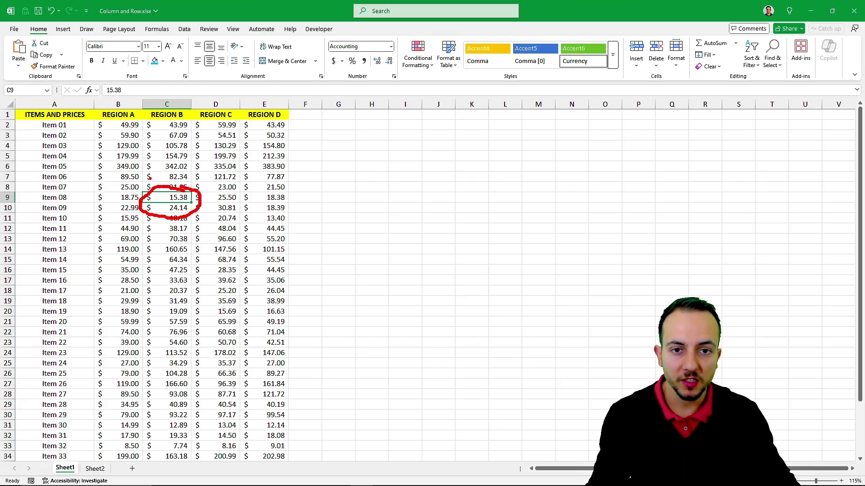
{"action": "left_click", "coordinate": [80, 117]}
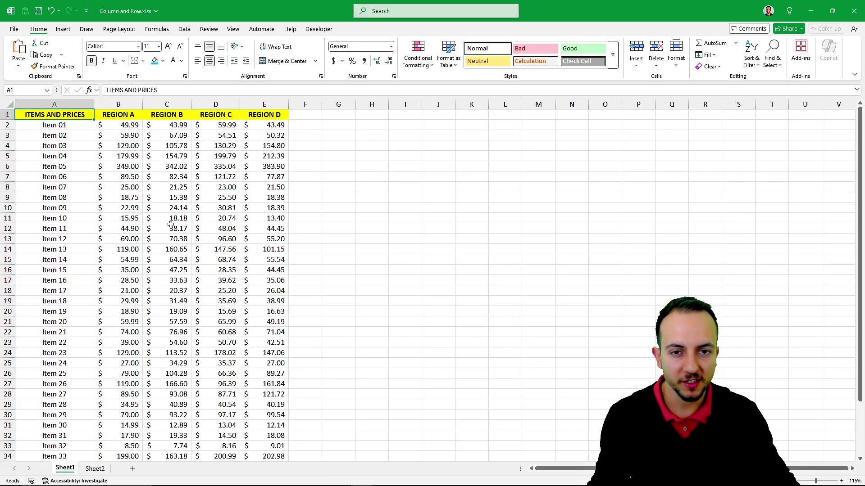
{"action": "left_click", "coordinate": [95, 469]}
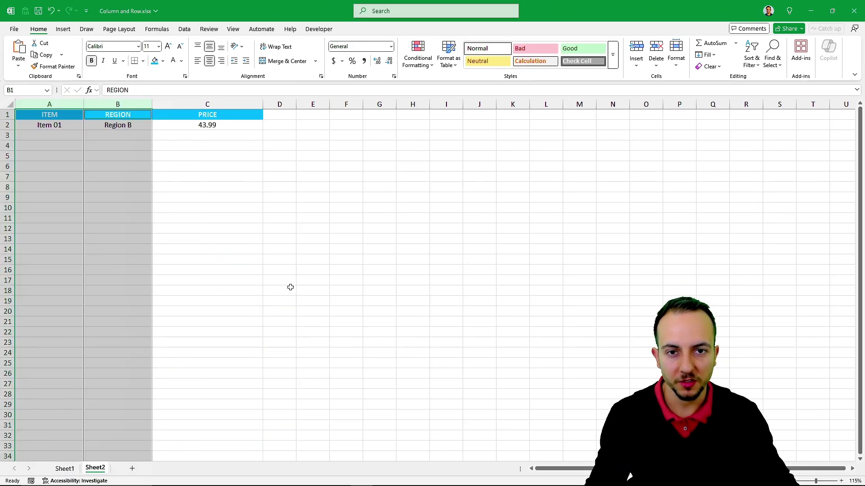